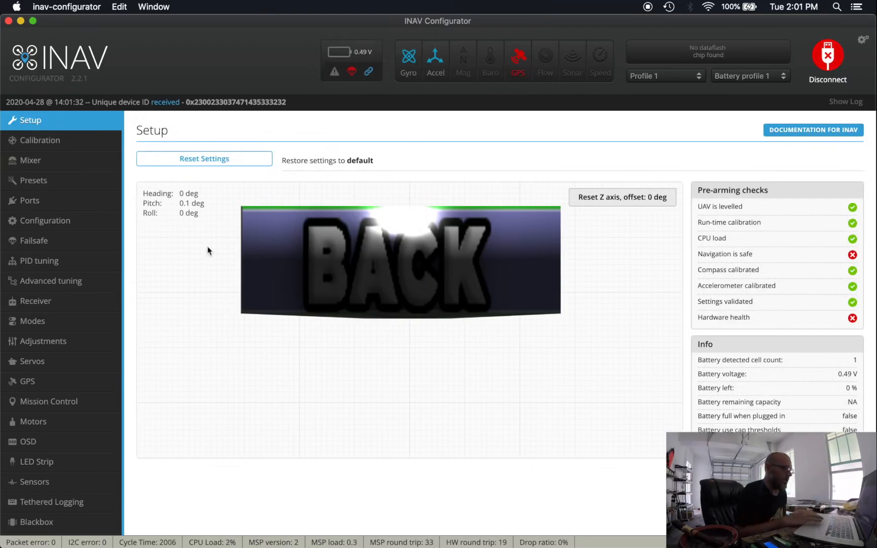
Step: Open the flight controller's command line interface and run the version command
{"action": "scroll", "coordinate": [94, 309], "scroll_direction": "down", "scroll_amount": 1}
{"action": "left_click", "coordinate": [38, 527]}
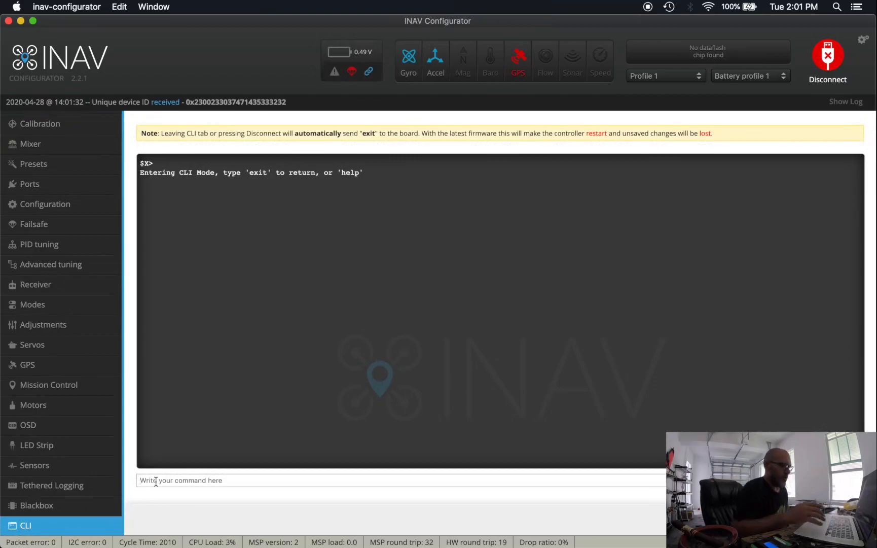
{"action": "type", "text": "ve"}
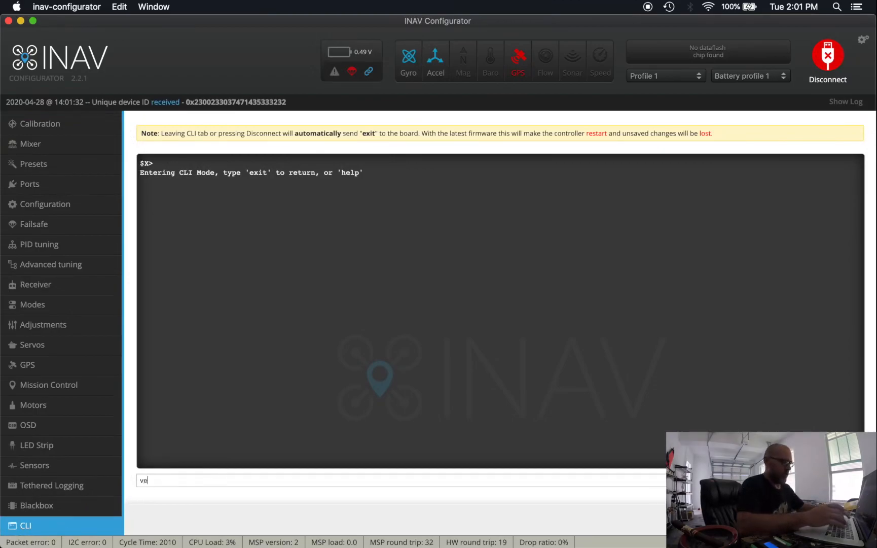
{"action": "type", "text": "rsion"}
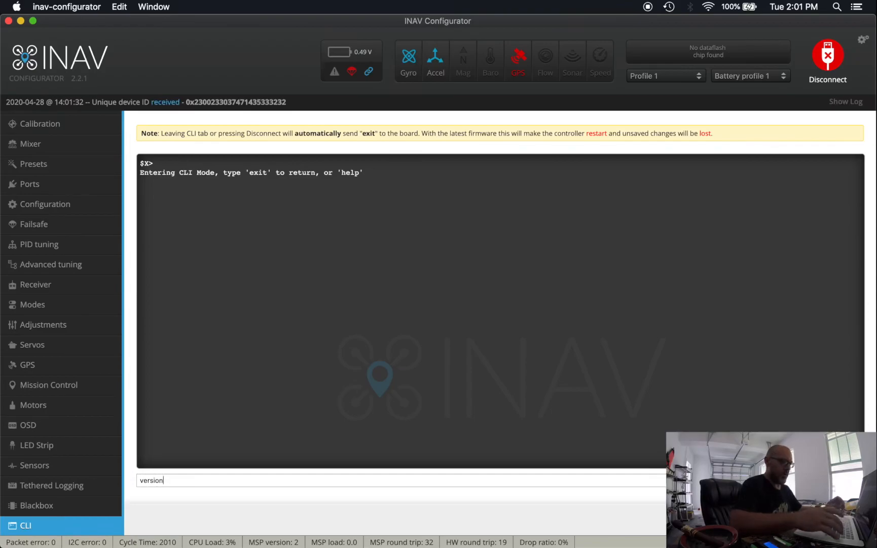
{"action": "key", "text": "Return"}
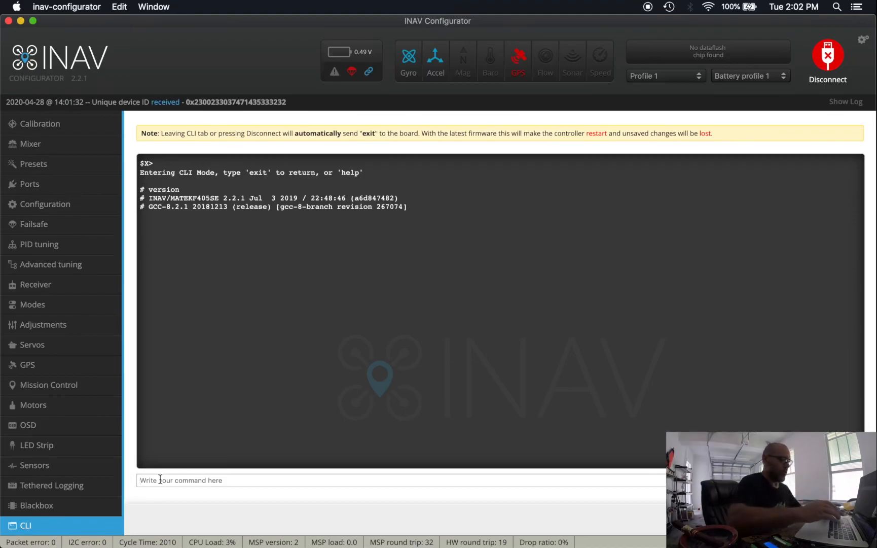
Step: Run the "dump all" command to output the flight controller's complete configuration
{"action": "type", "text": "dump"}
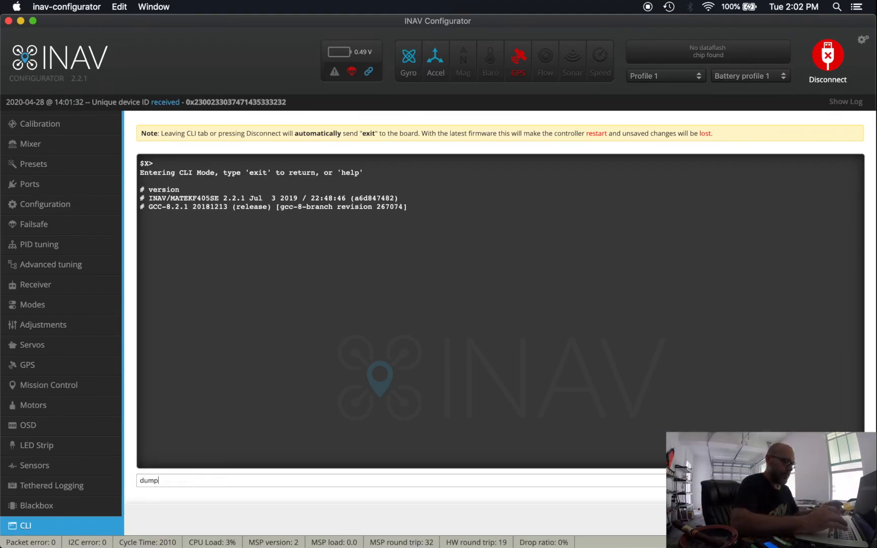
{"action": "type", "text": " all"}
{"action": "key", "text": "Return"}
{"action": "type", "text": "osd_layout"}
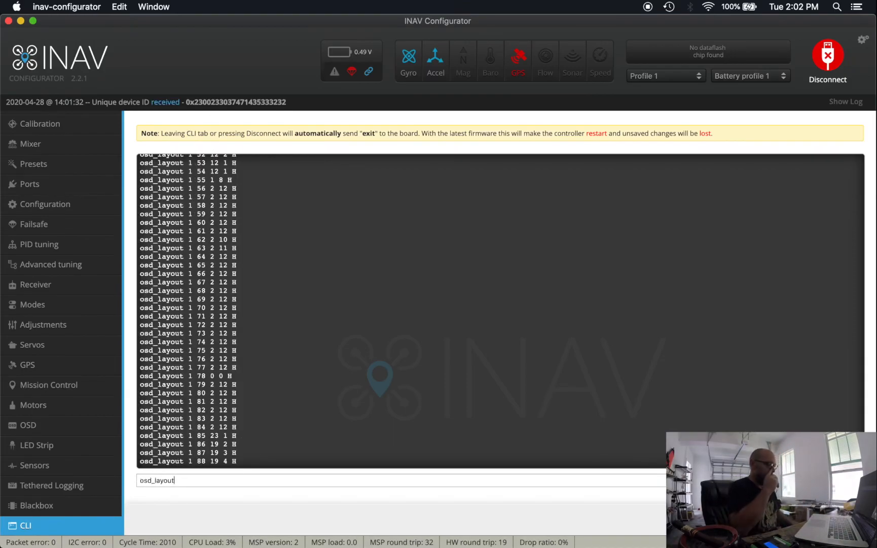
{"action": "key", "text": "Return"}
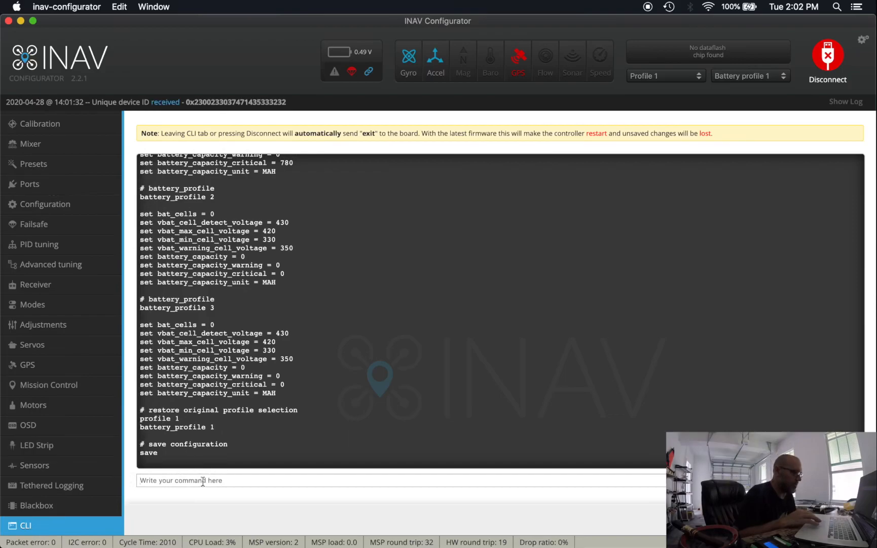
Step: Select and copy the whole configuration output, from the "dump all" line through the final save line
{"action": "scroll", "coordinate": [191, 456], "scroll_direction": "up", "scroll_amount": 15}
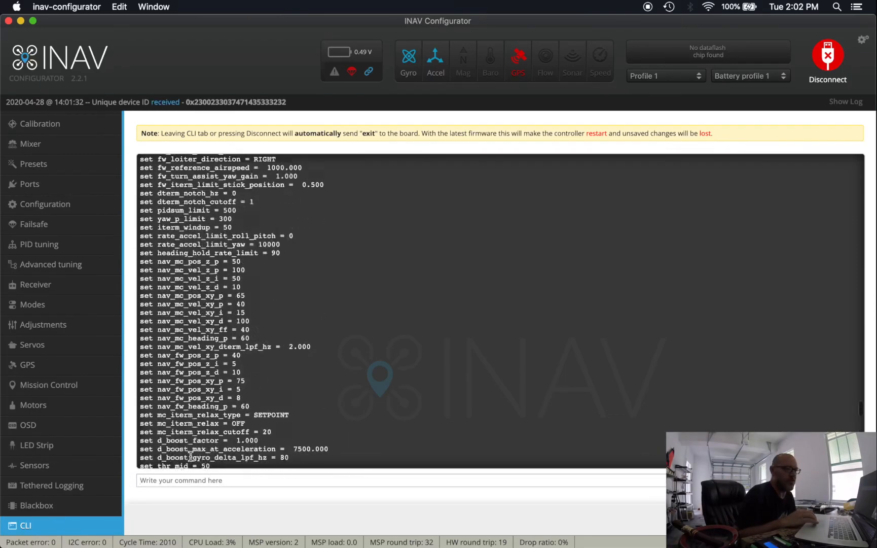
{"action": "scroll", "coordinate": [191, 456], "scroll_direction": "up", "scroll_amount": 20}
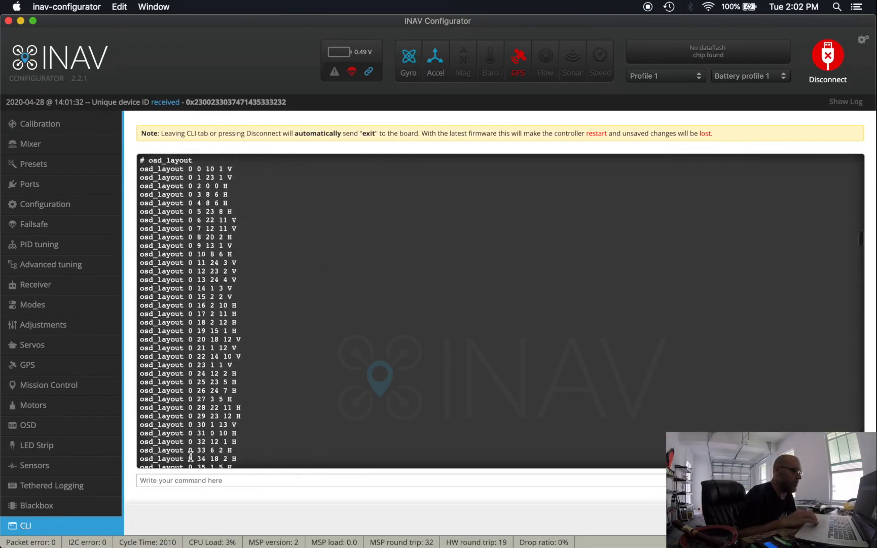
{"action": "scroll", "coordinate": [191, 456], "scroll_direction": "up", "scroll_amount": 15}
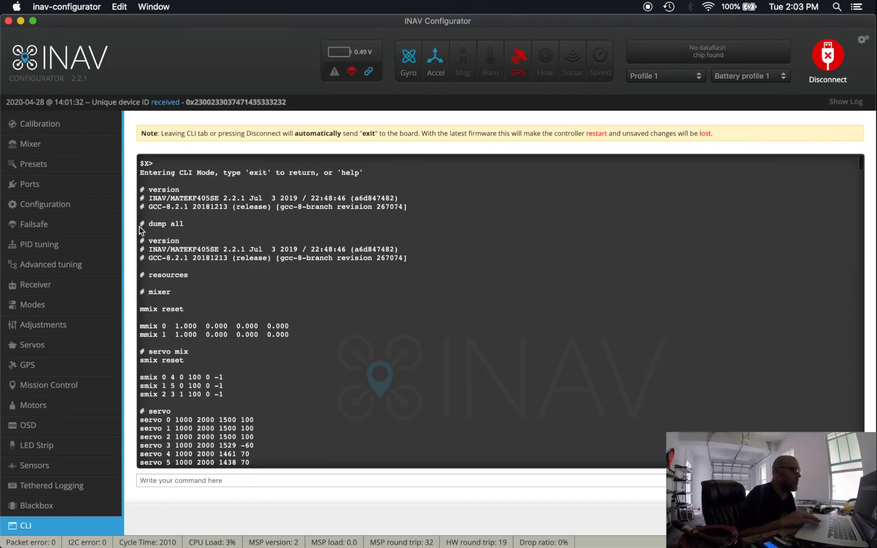
{"action": "left_click_drag", "start_coordinate": [138, 222], "coordinate": [301, 463]}
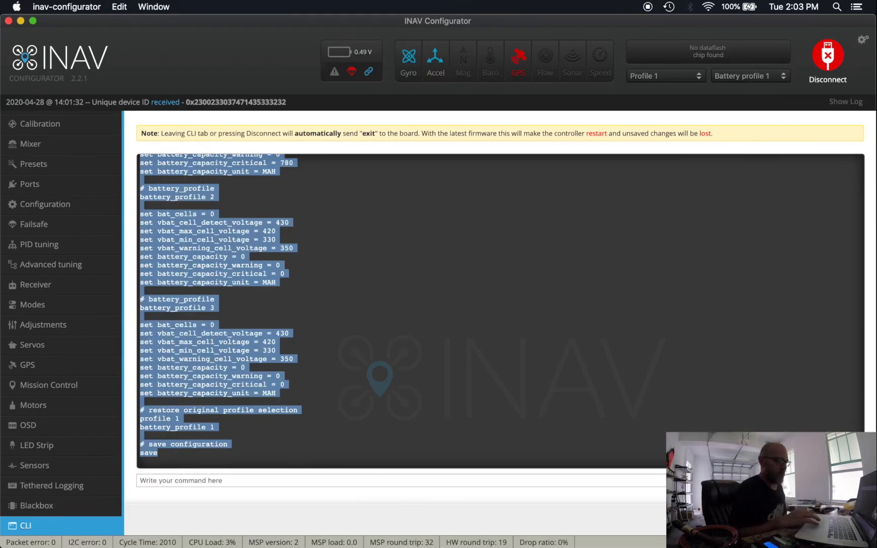
Step: Switch to TextEdit, create a new document and paste the copied configuration dump into it
{"action": "mouse_move", "coordinate": [573, 545]}
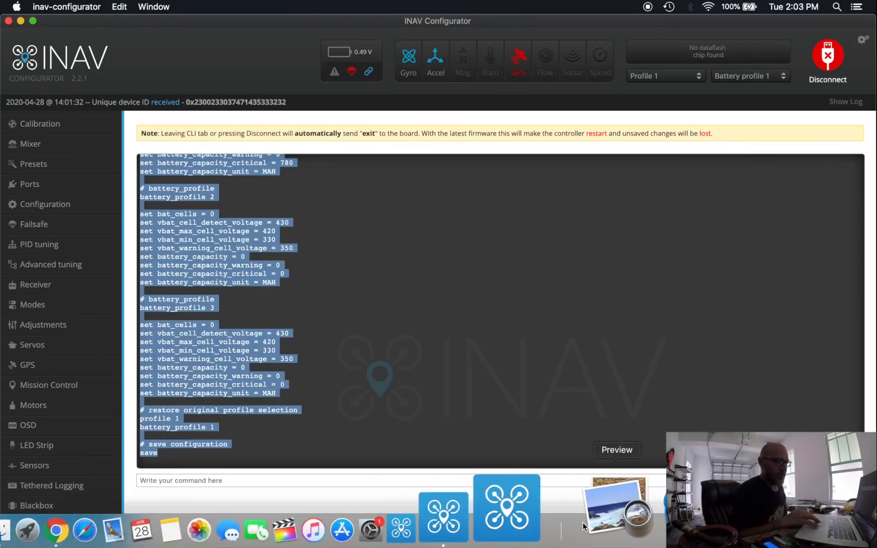
{"action": "left_click", "coordinate": [747, 530]}
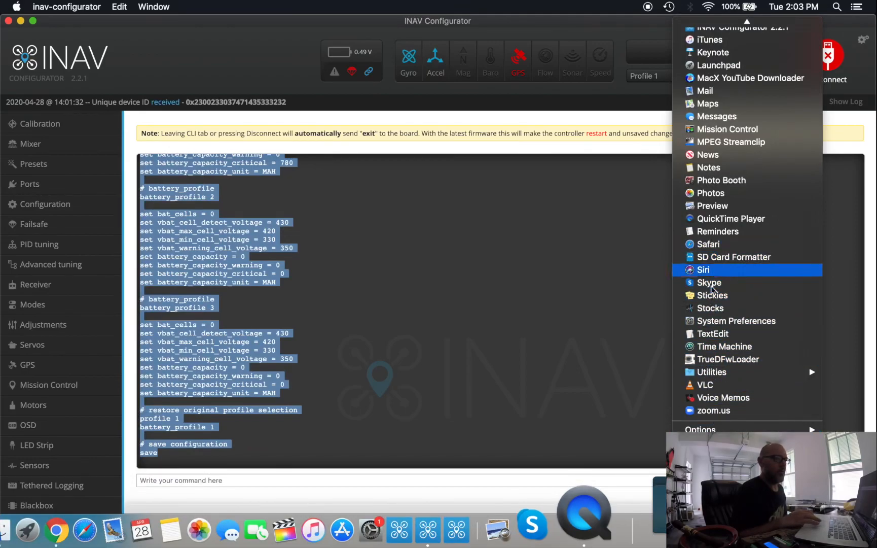
{"action": "left_click", "coordinate": [713, 334]}
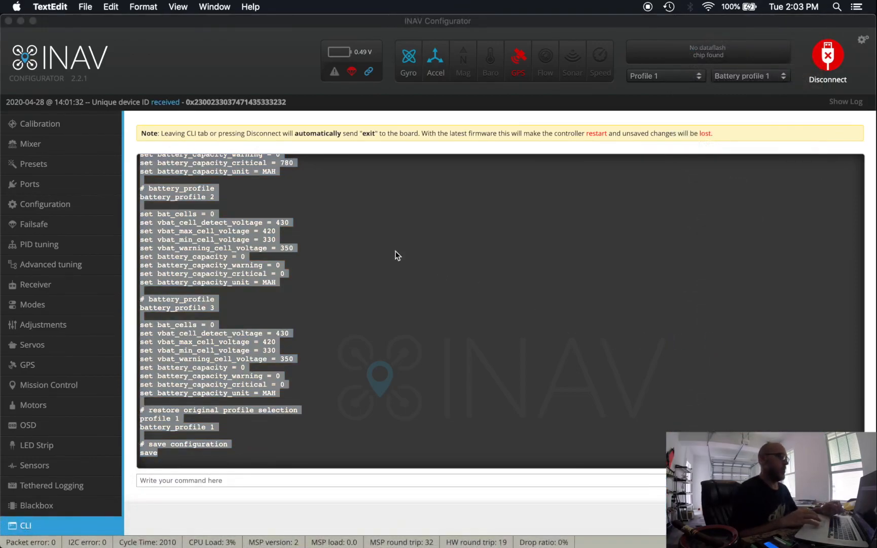
{"action": "left_click", "coordinate": [249, 341]}
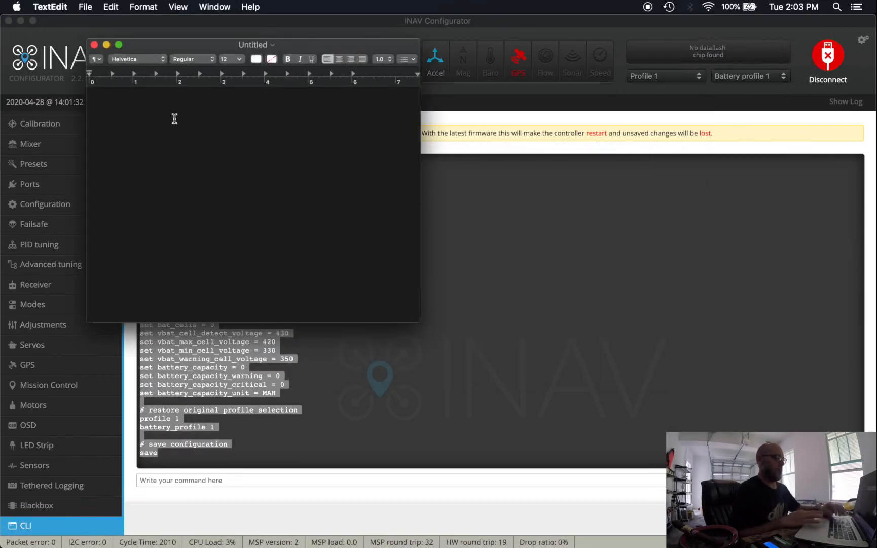
{"action": "key", "text": "super+v"}
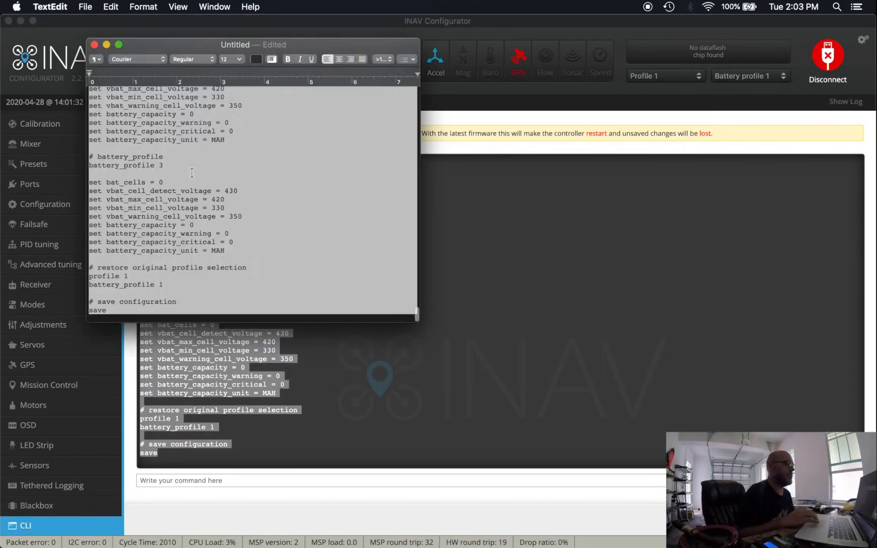
Step: Save the pasted configuration document under the name "MD Bommer 2.2.1 dump all"
{"action": "left_click", "coordinate": [283, 48]}
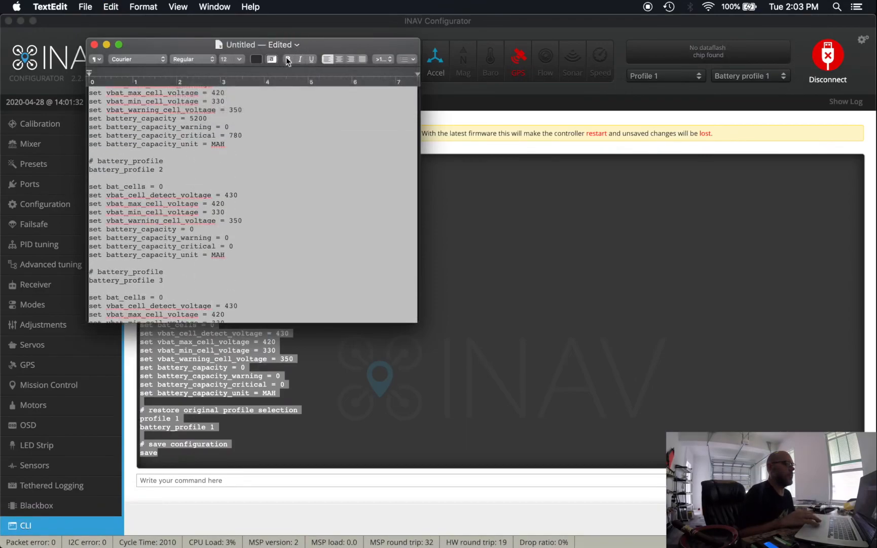
{"action": "left_click", "coordinate": [296, 45]}
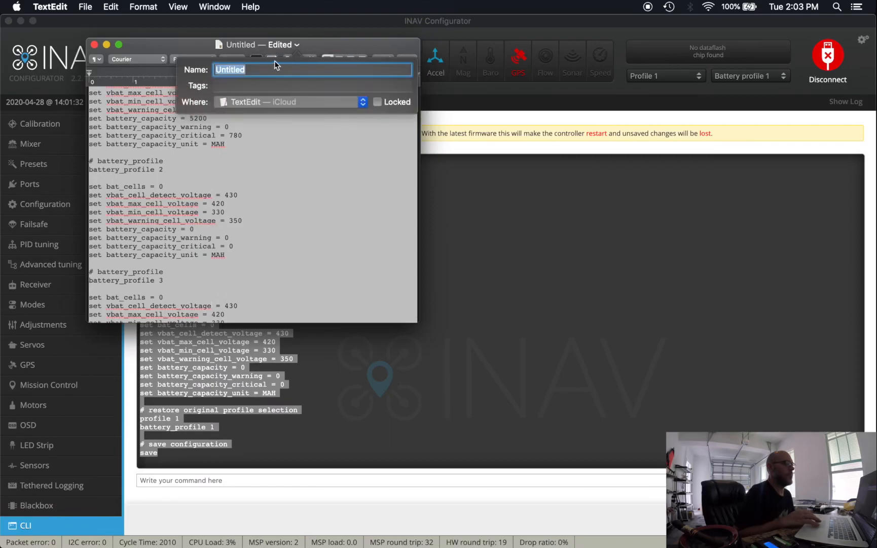
{"action": "type", "text": "MD"}
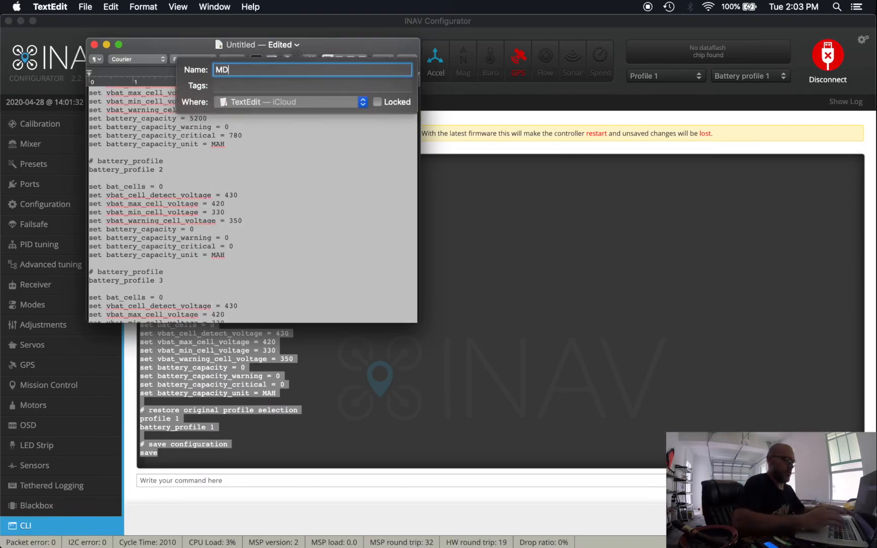
{"action": "type", "text": " Bommer"}
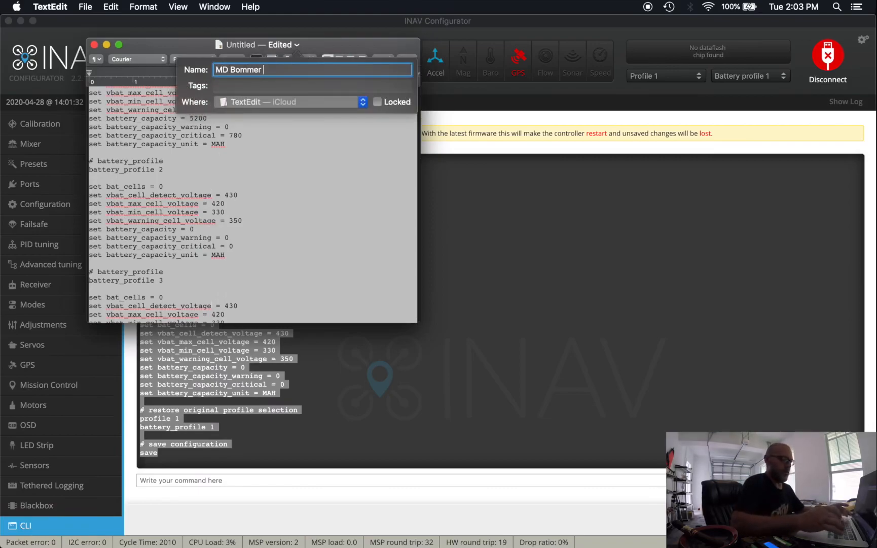
{"action": "type", "text": " 2.2.1 dump all"}
{"action": "key", "text": "Return"}
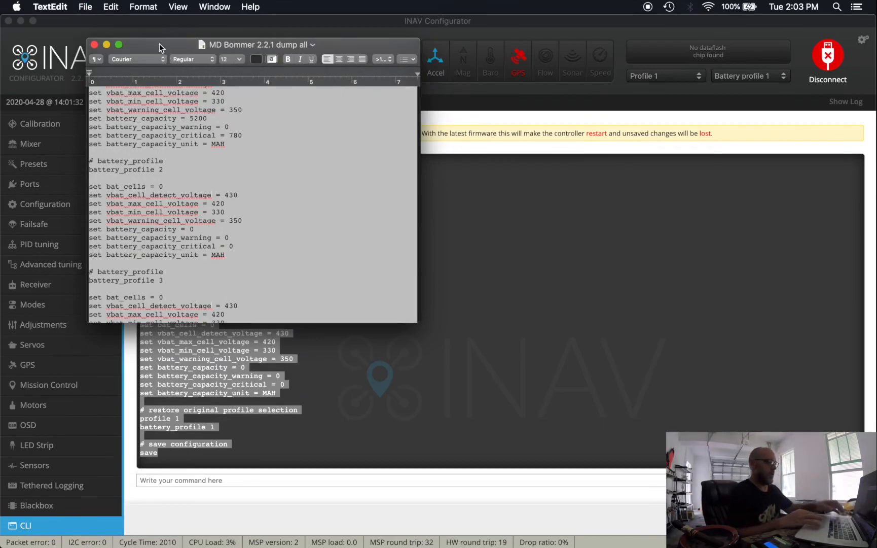
Step: Switch back to INAV Configurator, disconnect the flight controller and open the Firmware Flasher
{"action": "key", "text": "super+Tab"}
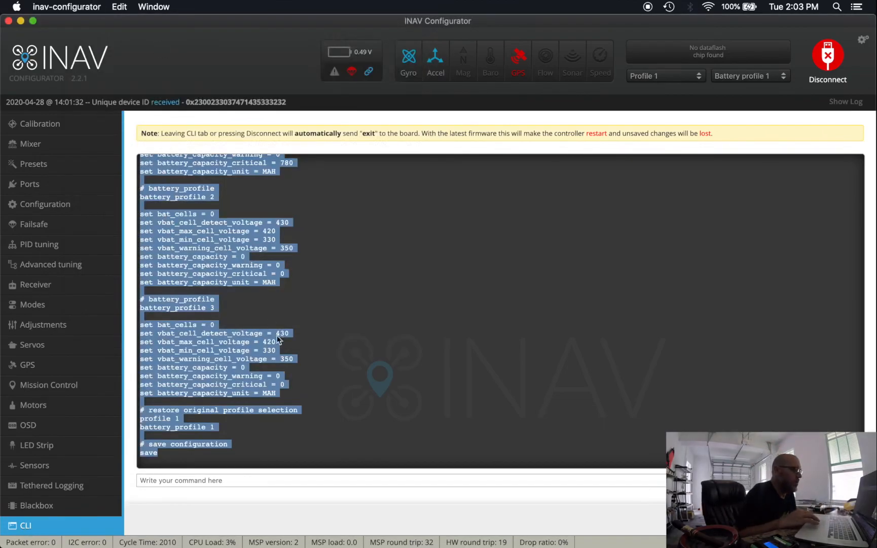
{"action": "scroll", "coordinate": [82, 376], "scroll_direction": "up", "scroll_amount": 2}
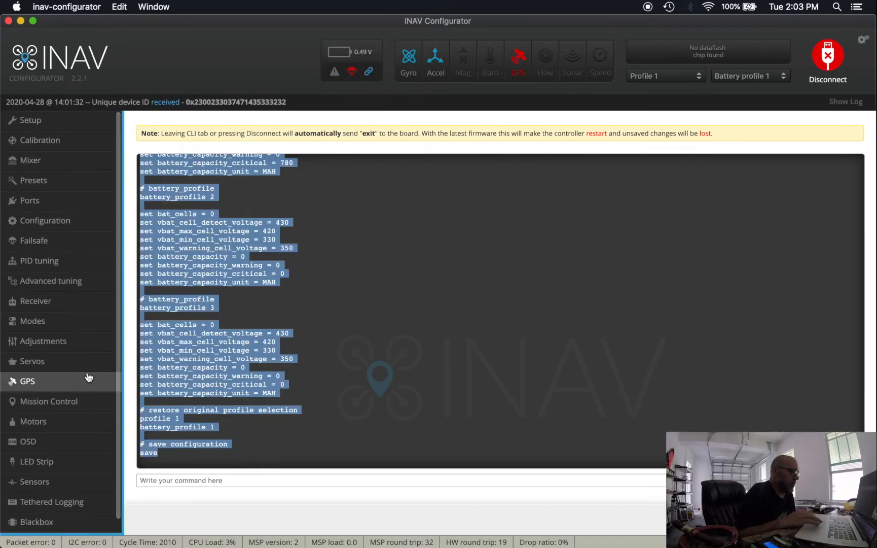
{"action": "left_click", "coordinate": [829, 57]}
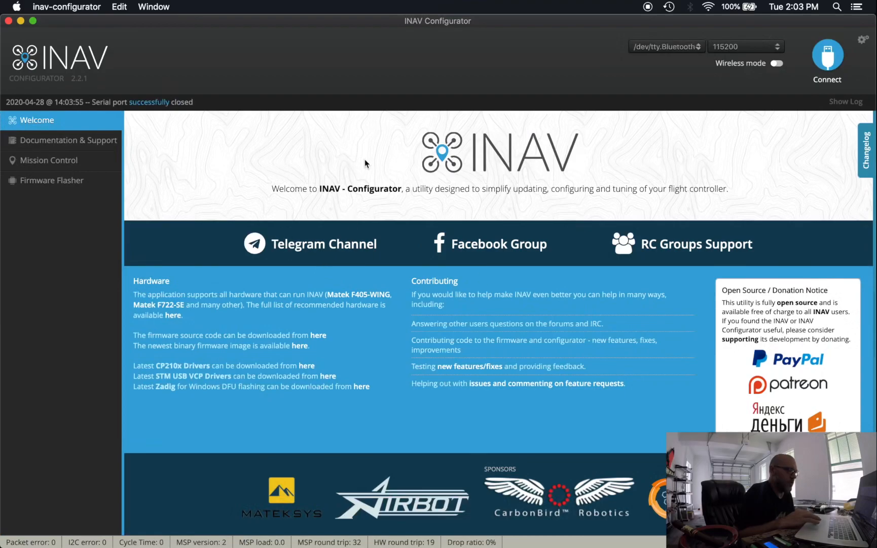
{"action": "left_click", "coordinate": [76, 179]}
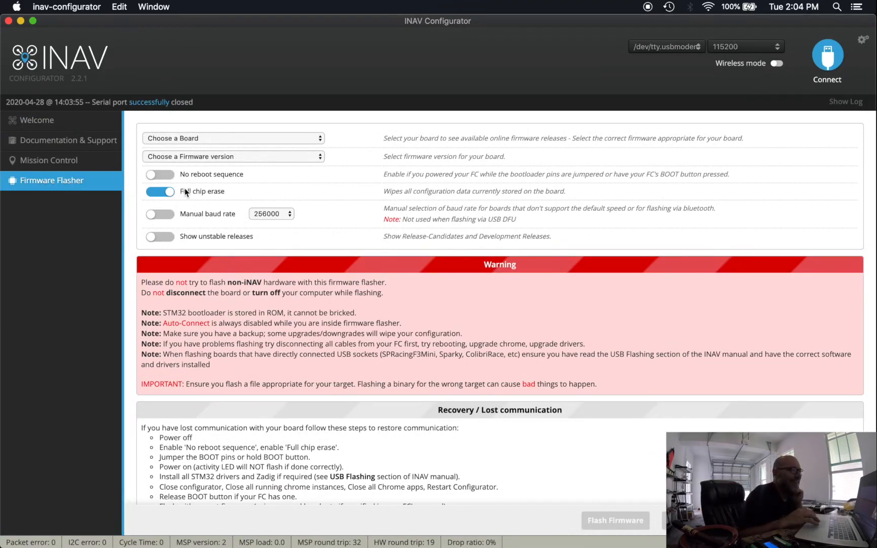
Step: Choose the MATEKF405SE board and its stable 2.2.1 firmware version for flashing
{"action": "left_click", "coordinate": [192, 138]}
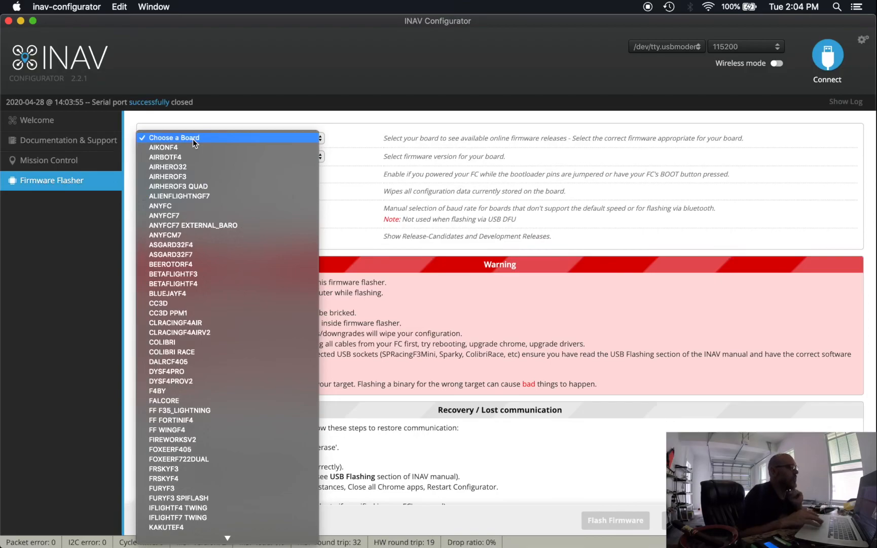
{"action": "mouse_move", "coordinate": [156, 543]}
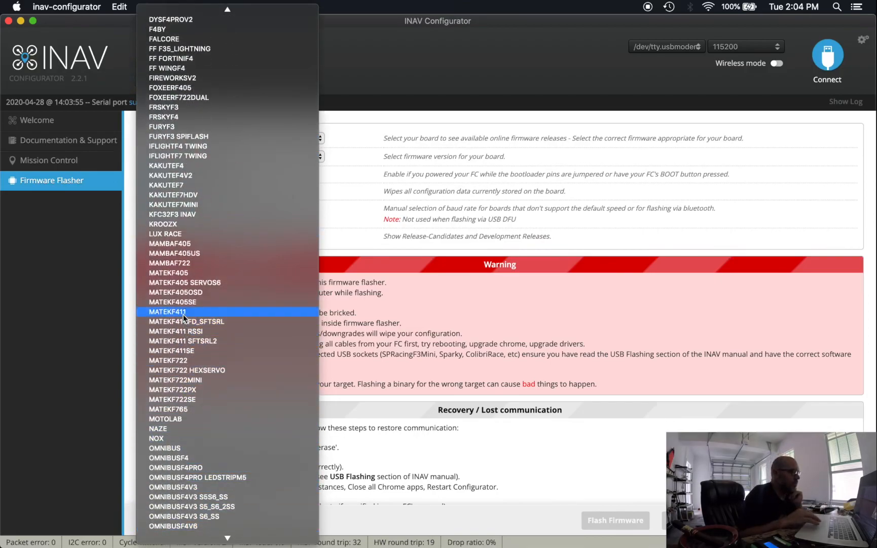
{"action": "left_click", "coordinate": [183, 302]}
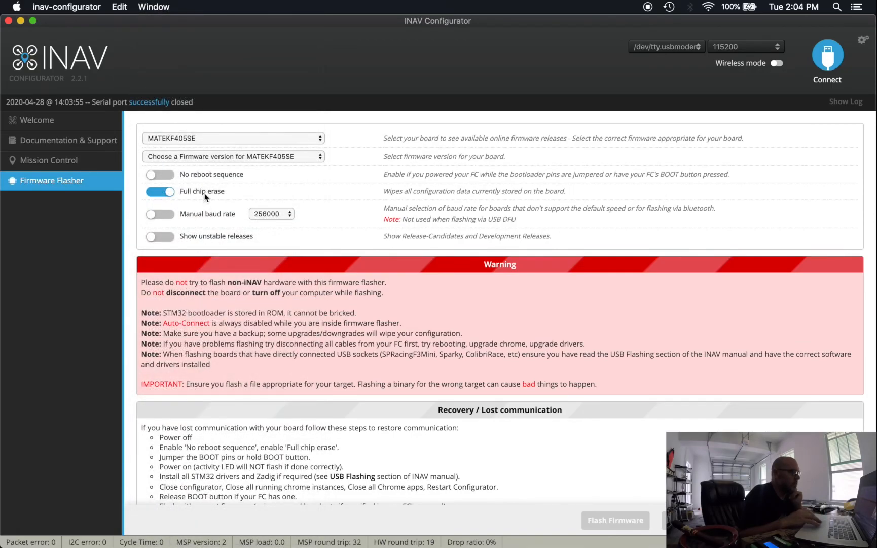
{"action": "left_click", "coordinate": [194, 157]}
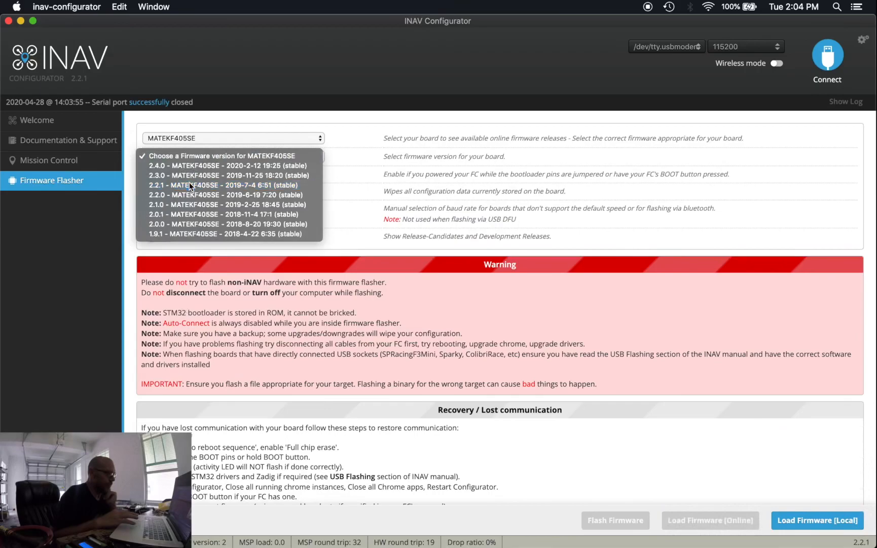
{"action": "left_click", "coordinate": [190, 184]}
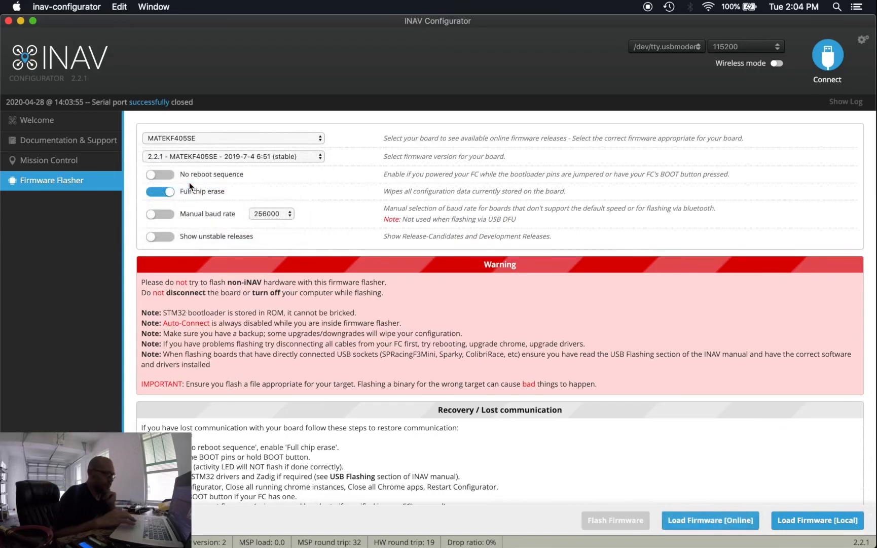
Step: Load the chosen firmware from the online source and look through its release notes and flashing warnings
{"action": "left_click", "coordinate": [678, 520]}
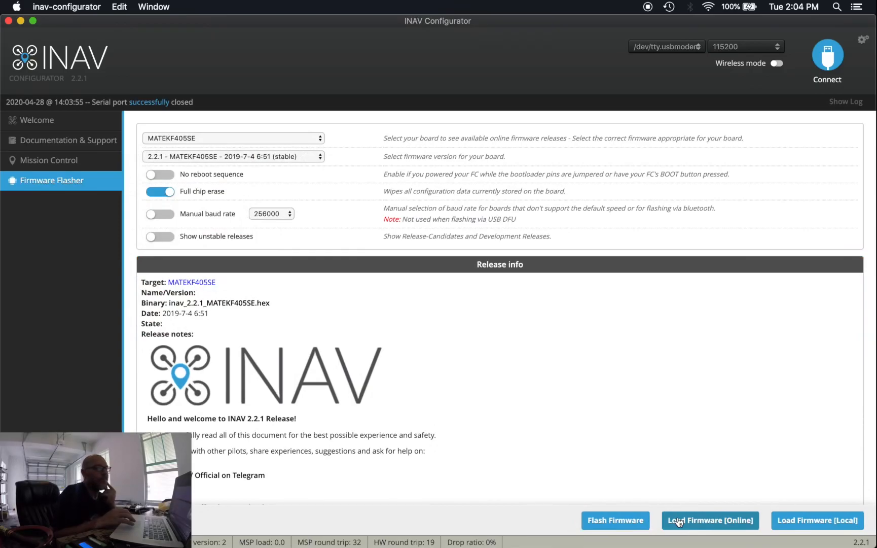
{"action": "scroll", "coordinate": [569, 428], "scroll_direction": "down", "scroll_amount": 20}
{"action": "scroll", "coordinate": [570, 427], "scroll_direction": "down", "scroll_amount": 10}
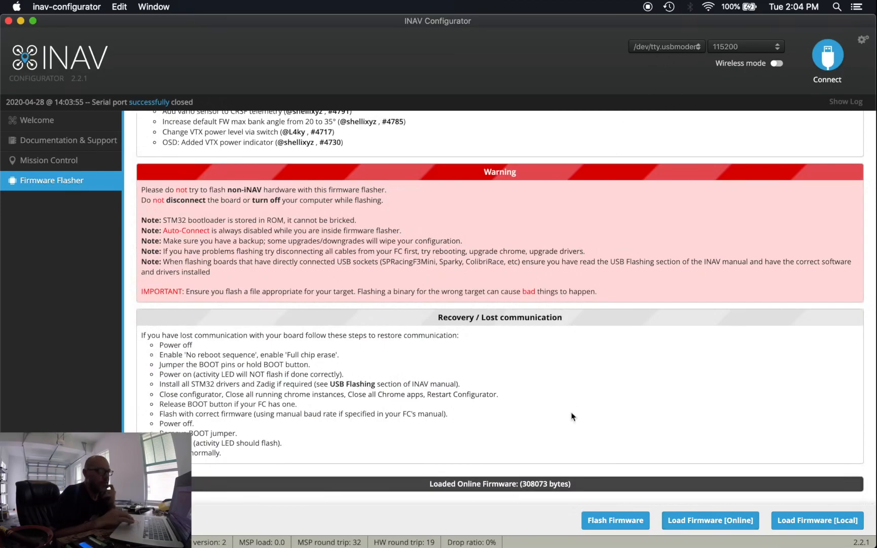
Step: Try repeatedly to flash the loaded 2.2.1 firmware onto the MATEKF405SE flight controller
{"action": "left_click", "coordinate": [597, 527]}
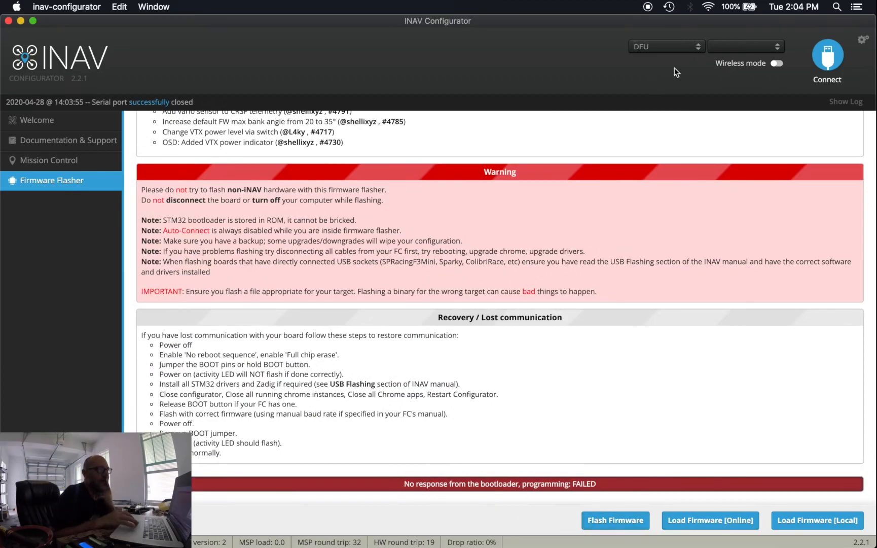
{"action": "left_click", "coordinate": [598, 519]}
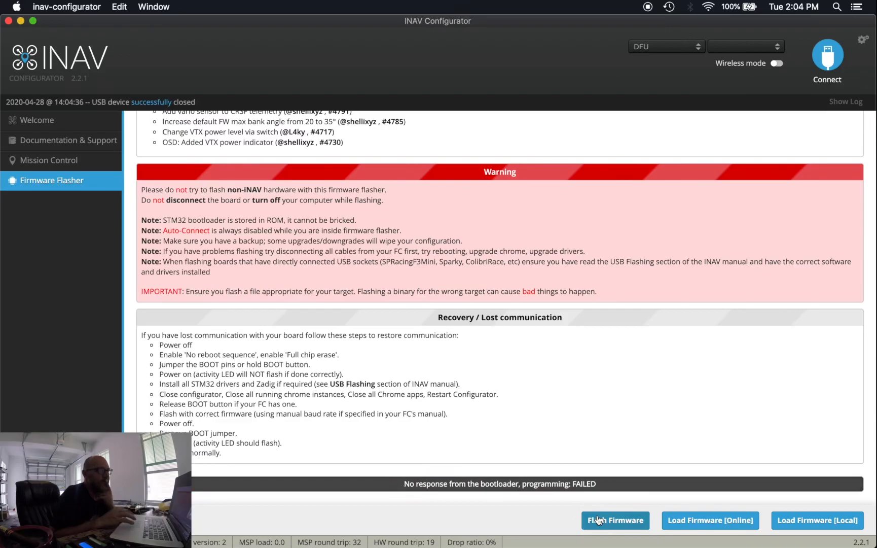
{"action": "left_click", "coordinate": [603, 521]}
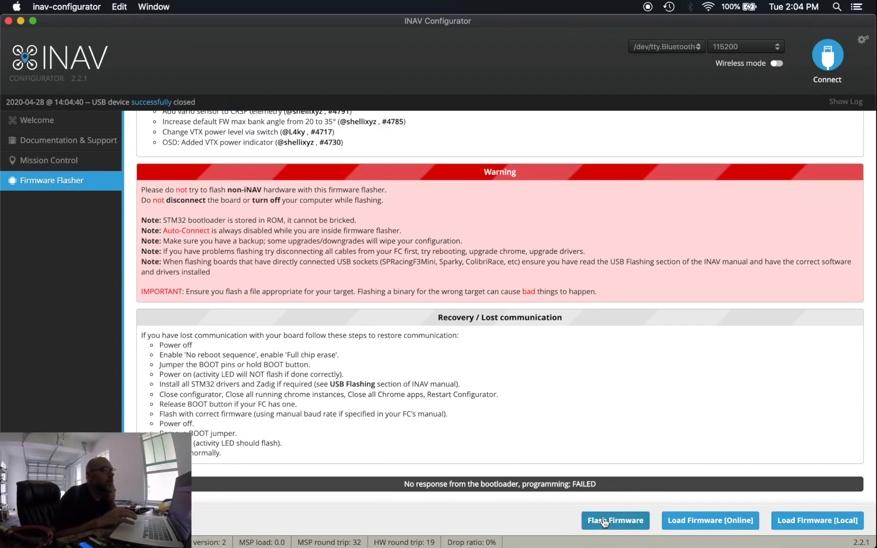
Step: Flash the loaded 2.2.1 firmware onto the MATEKF405SE board once more
{"action": "left_click", "coordinate": [603, 521]}
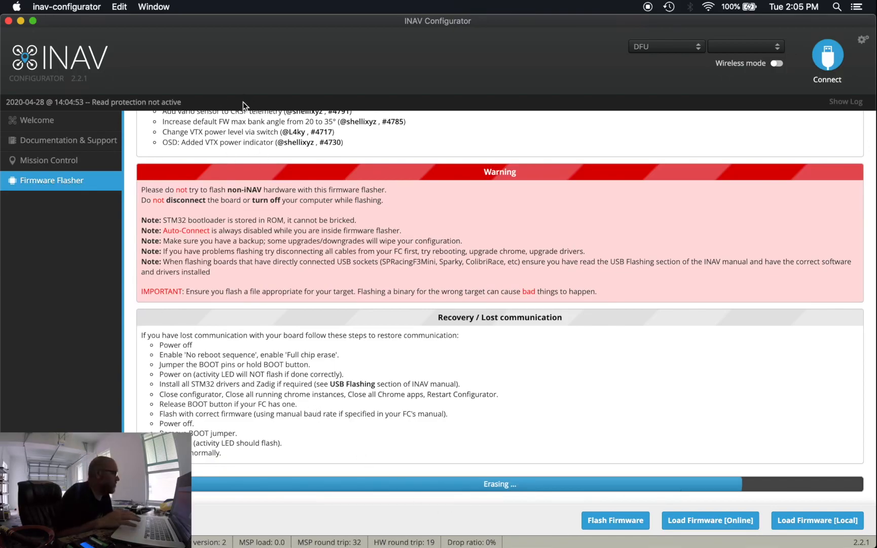
Step: Switch to Chrome and look through the INAV Configurator releases on GitHub, including the older ones, for version 2.2.1
{"action": "mouse_move", "coordinate": [277, 545]}
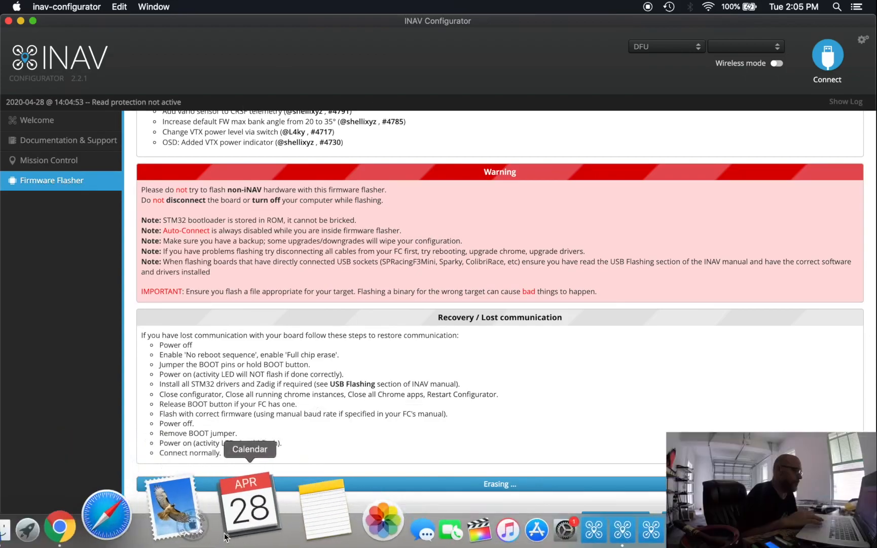
{"action": "left_click", "coordinate": [159, 511]}
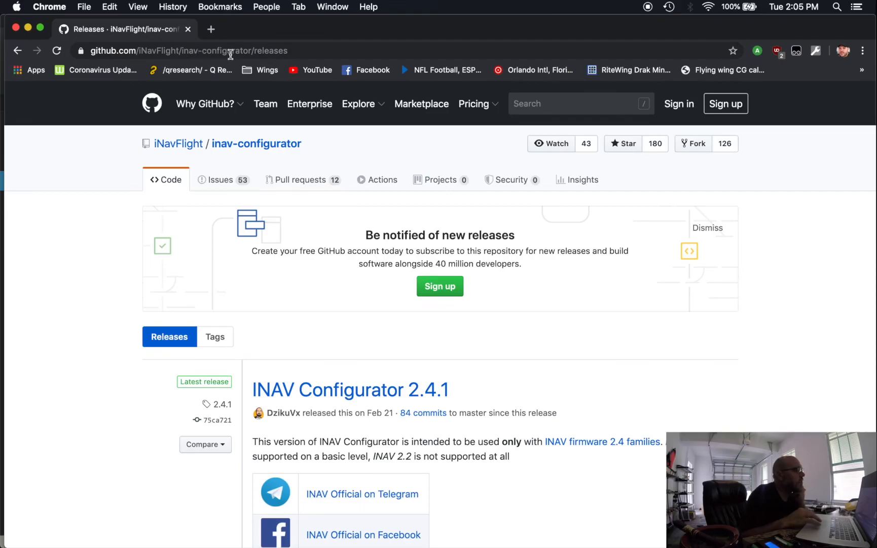
{"action": "scroll", "coordinate": [352, 333], "scroll_direction": "down", "scroll_amount": 15}
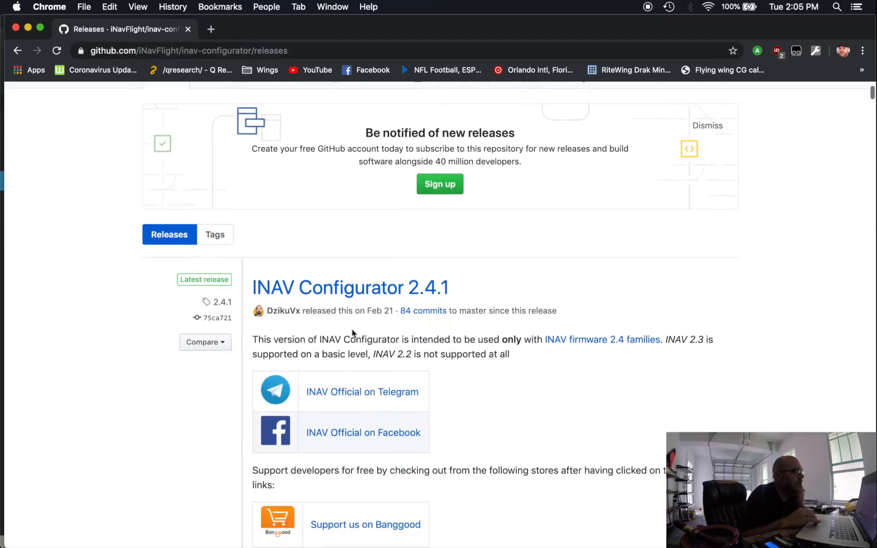
{"action": "scroll", "coordinate": [353, 331], "scroll_direction": "down", "scroll_amount": 20}
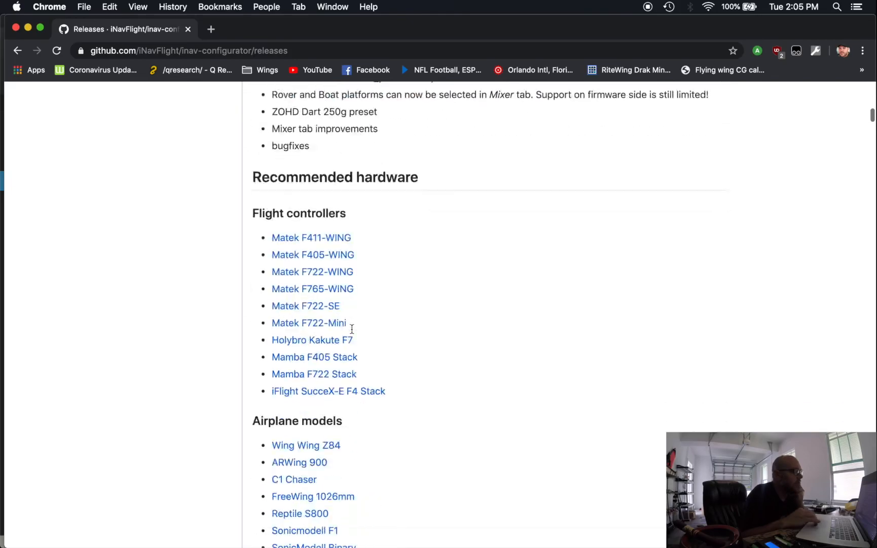
{"action": "scroll", "coordinate": [353, 333], "scroll_direction": "down", "scroll_amount": 20}
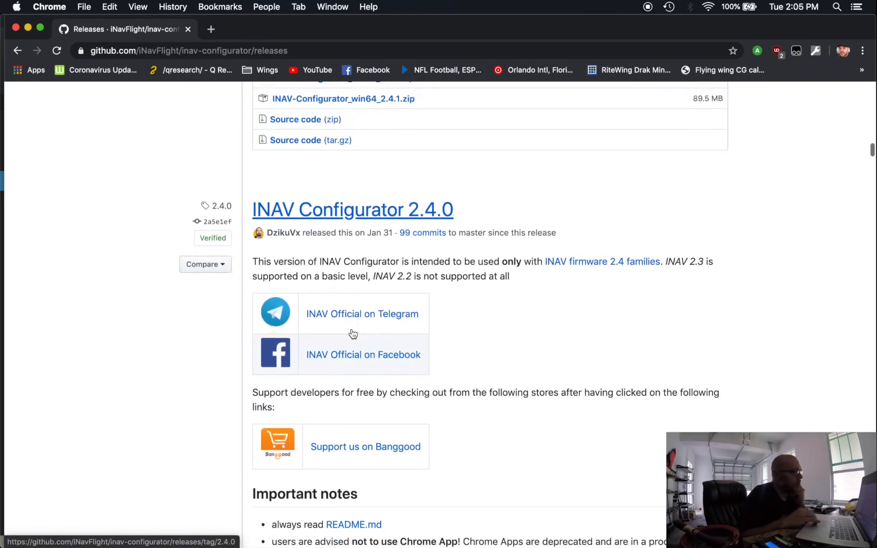
{"action": "scroll", "coordinate": [352, 328], "scroll_direction": "down", "scroll_amount": 20}
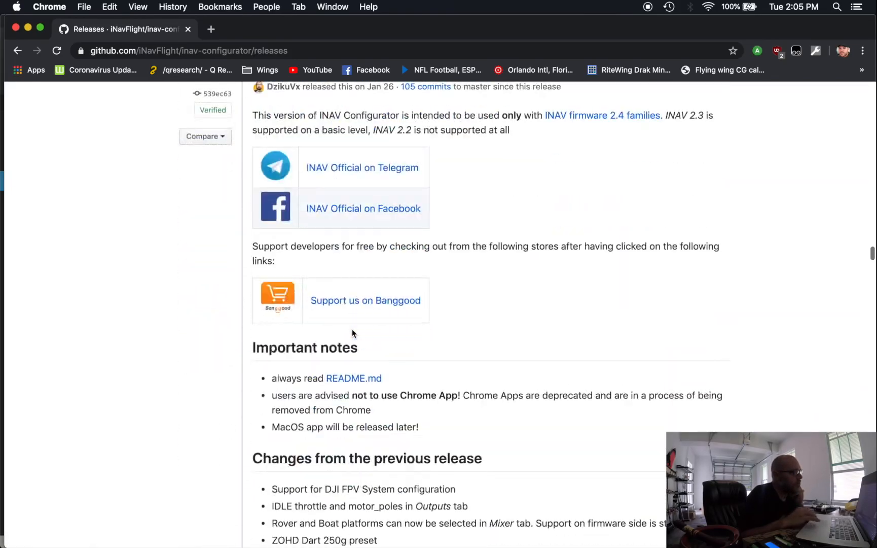
{"action": "scroll", "coordinate": [352, 328], "scroll_direction": "down", "scroll_amount": 20}
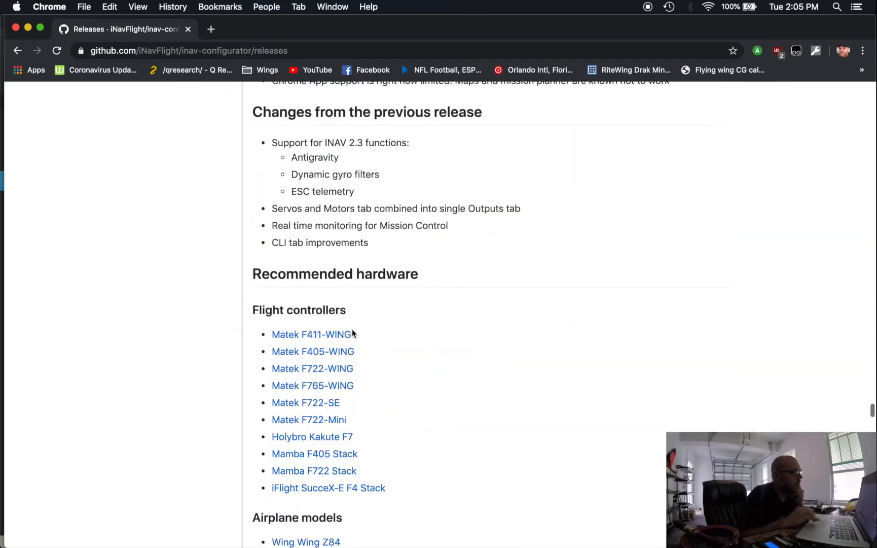
{"action": "scroll", "coordinate": [351, 328], "scroll_direction": "down", "scroll_amount": 15}
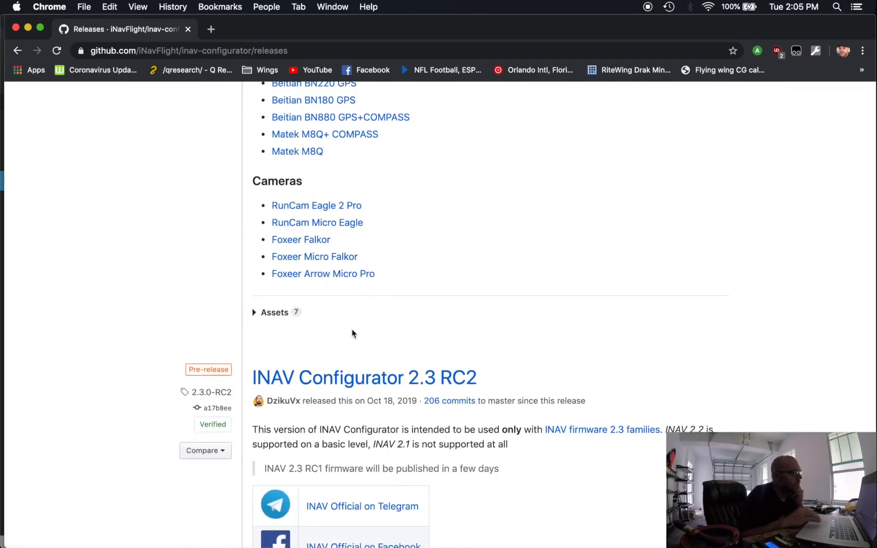
{"action": "left_click", "coordinate": [464, 430]}
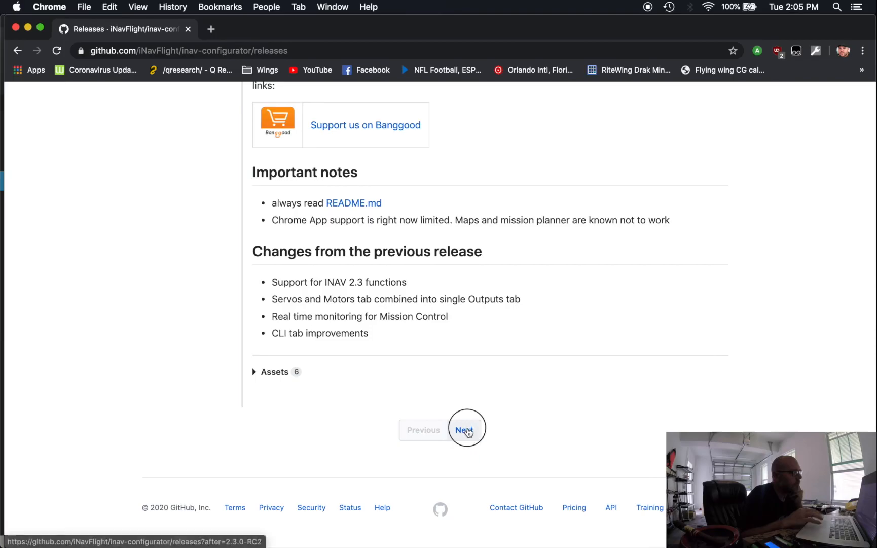
{"action": "scroll", "coordinate": [402, 277], "scroll_direction": "down", "scroll_amount": 20}
{"action": "scroll", "coordinate": [402, 278], "scroll_direction": "up", "scroll_amount": 15}
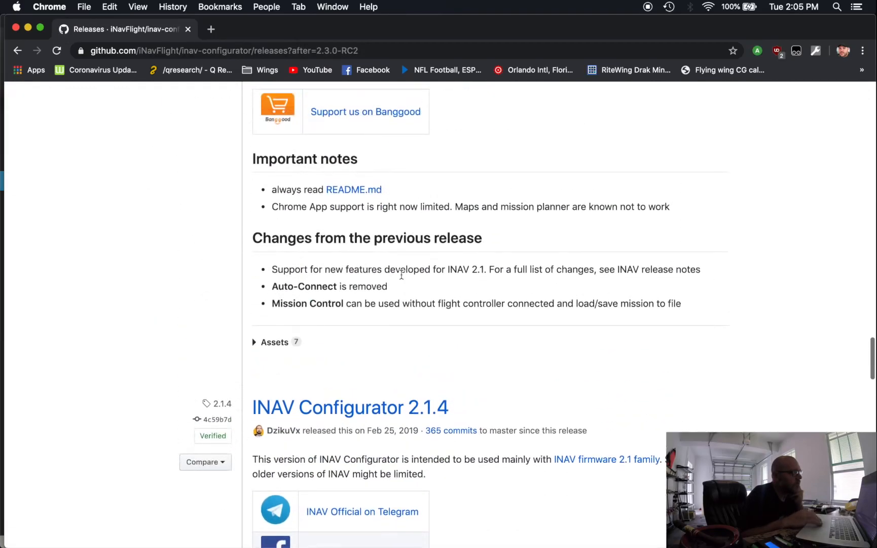
{"action": "scroll", "coordinate": [402, 274], "scroll_direction": "up", "scroll_amount": 10}
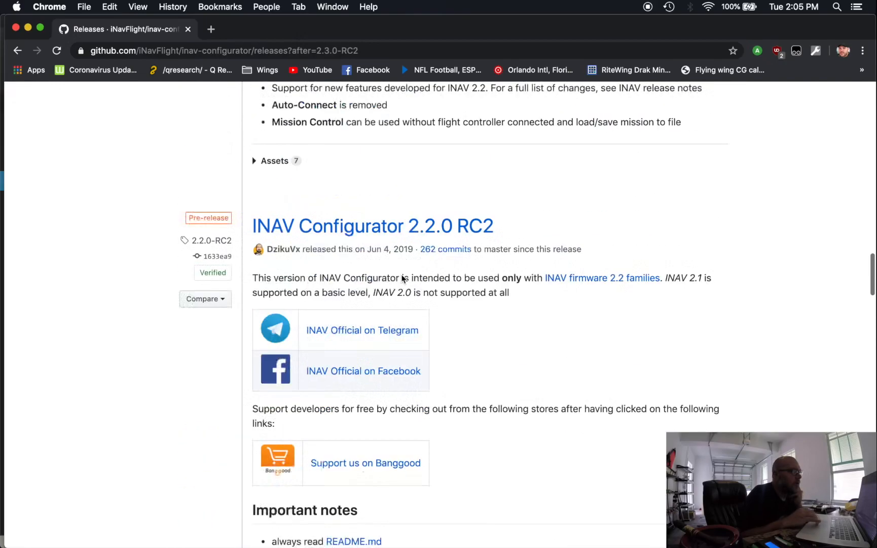
{"action": "scroll", "coordinate": [402, 278], "scroll_direction": "up", "scroll_amount": 10}
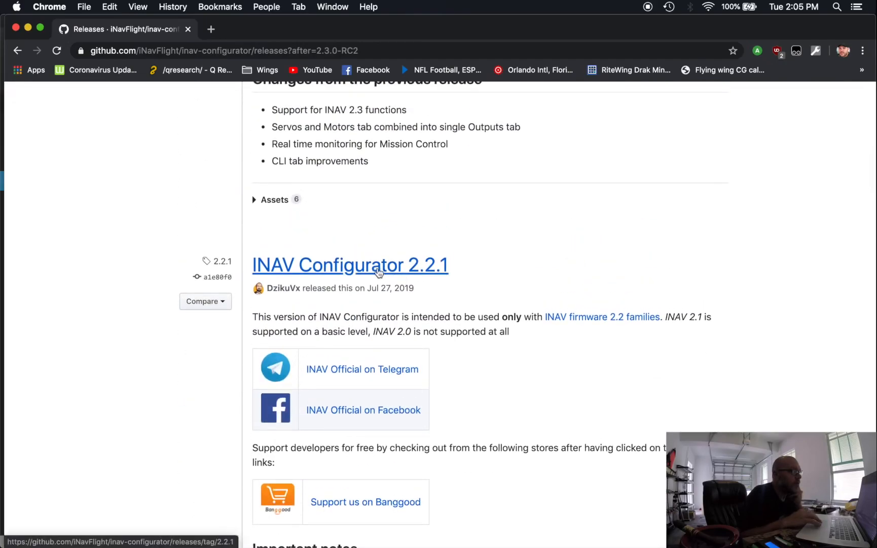
Step: Read the INAV Configurator 2.2.1 release notes, open that release's own page and examine its downloadable assets
{"action": "scroll", "coordinate": [502, 370], "scroll_direction": "down", "scroll_amount": 5}
{"action": "scroll", "coordinate": [502, 370], "scroll_direction": "down", "scroll_amount": 4}
{"action": "scroll", "coordinate": [501, 371], "scroll_direction": "up", "scroll_amount": 3}
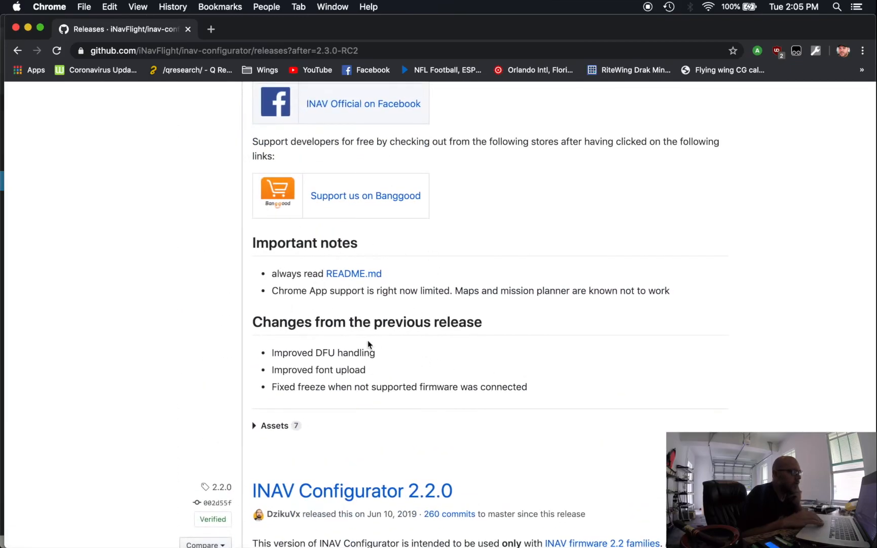
{"action": "scroll", "coordinate": [368, 345], "scroll_direction": "up", "scroll_amount": 5}
{"action": "left_click", "coordinate": [356, 231]}
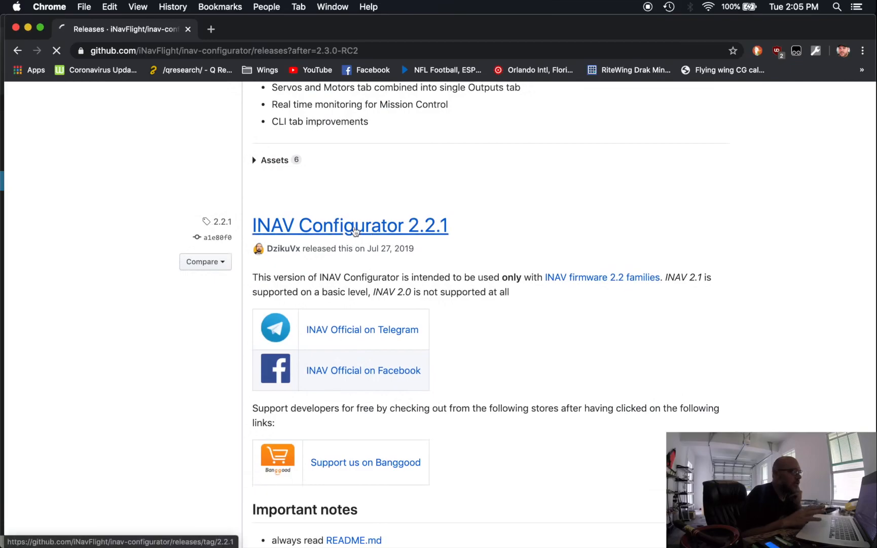
{"action": "scroll", "coordinate": [519, 362], "scroll_direction": "down", "scroll_amount": 9}
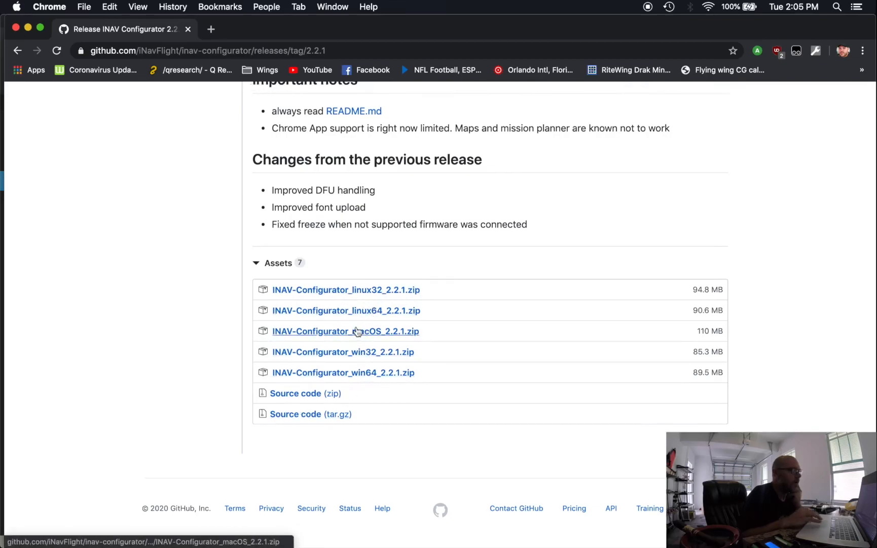
{"action": "scroll", "coordinate": [343, 335], "scroll_direction": "up", "scroll_amount": 6}
{"action": "scroll", "coordinate": [330, 427], "scroll_direction": "up", "scroll_amount": 4}
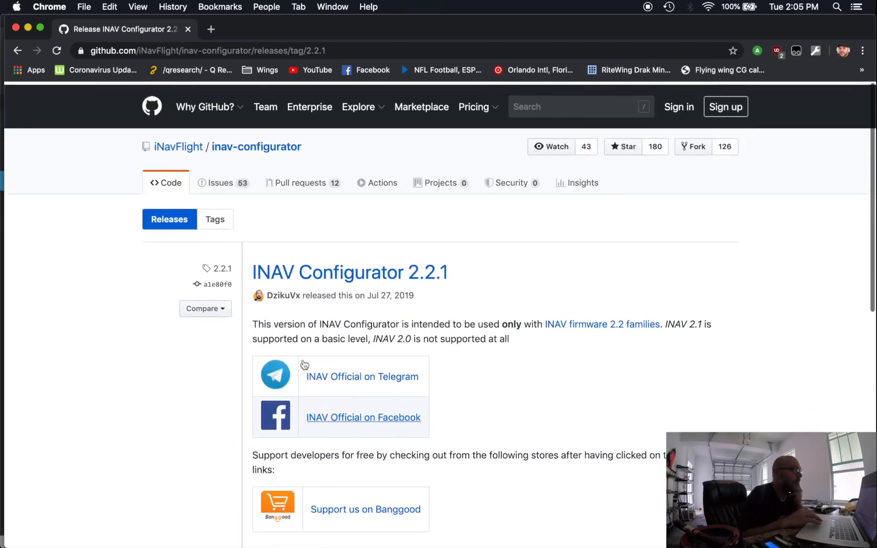
Step: Return to INAV Configurator and connect to the flight controller through the /dev/tty.usbmodem0x80000001 port
{"action": "left_click_drag", "start_coordinate": [255, 26], "coordinate": [261, 242]}
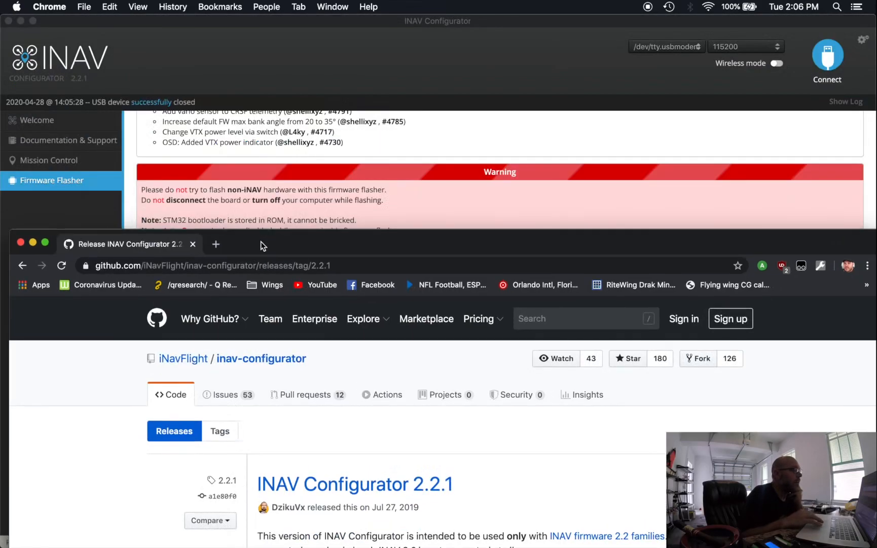
{"action": "left_click", "coordinate": [229, 17]}
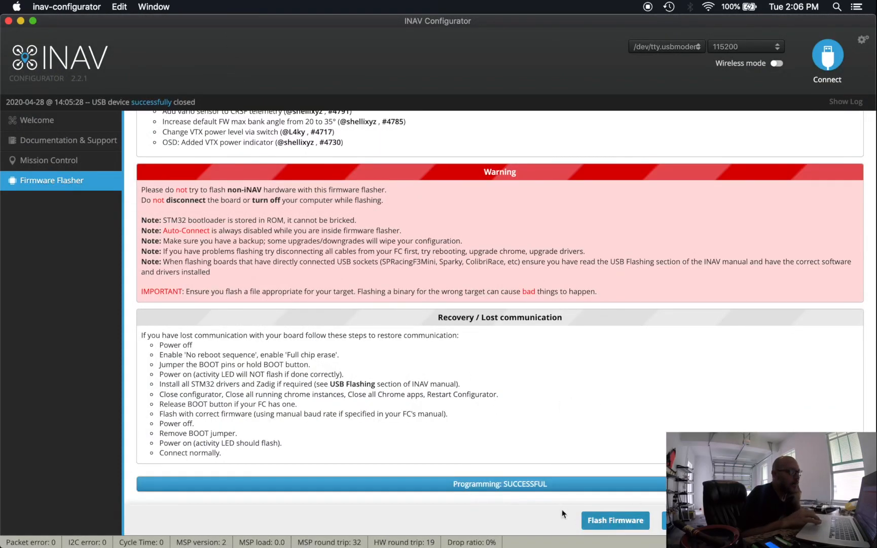
{"action": "left_click", "coordinate": [668, 49]}
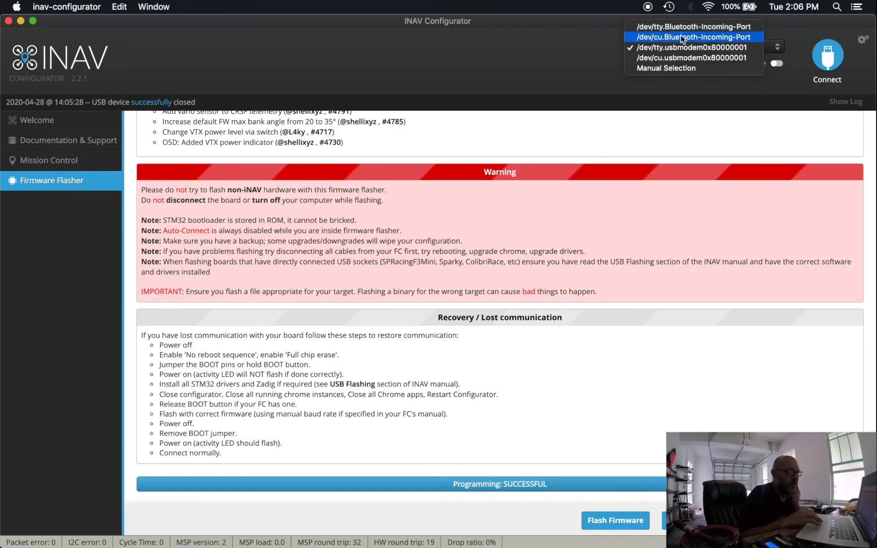
{"action": "left_click", "coordinate": [835, 56]}
{"action": "left_click", "coordinate": [830, 57]}
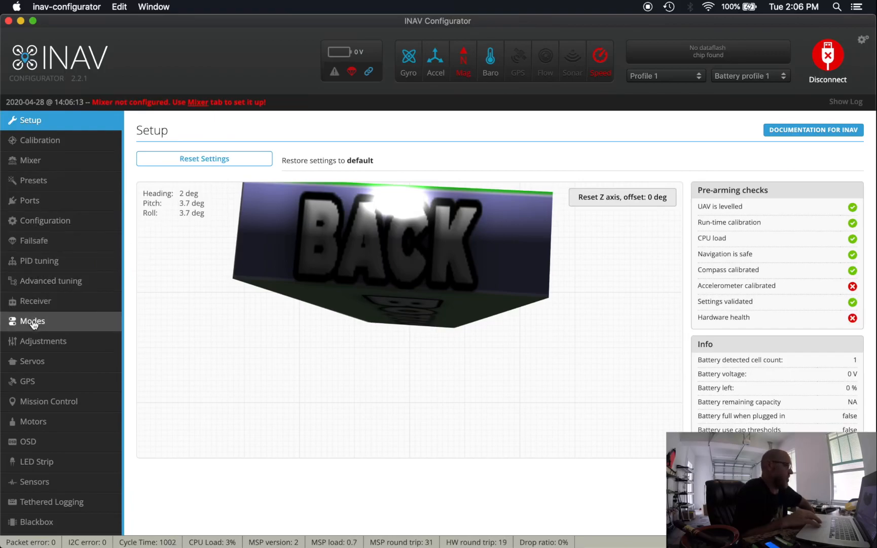
Step: Configure the ports with Serial RX on UART4 instead of UART2 and GPS as the UART6 sensor, and save with a reboot
{"action": "left_click", "coordinate": [39, 200]}
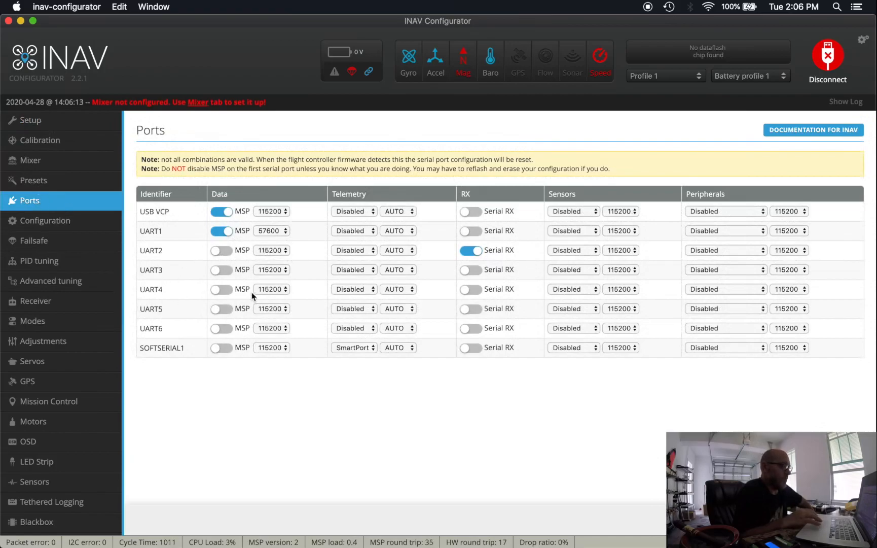
{"action": "left_click", "coordinate": [466, 291]}
{"action": "left_click", "coordinate": [477, 251]}
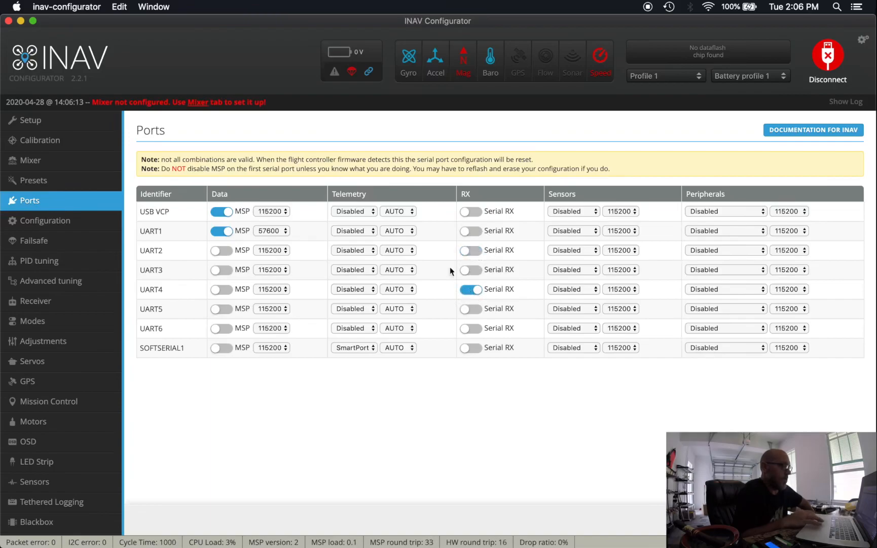
{"action": "left_click", "coordinate": [572, 328]}
{"action": "left_click", "coordinate": [570, 336]}
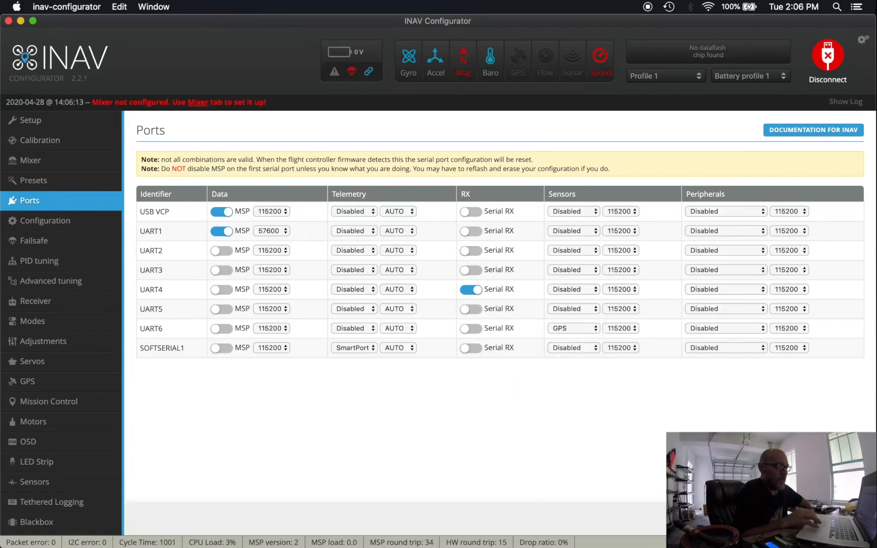
{"action": "left_click", "coordinate": [829, 519]}
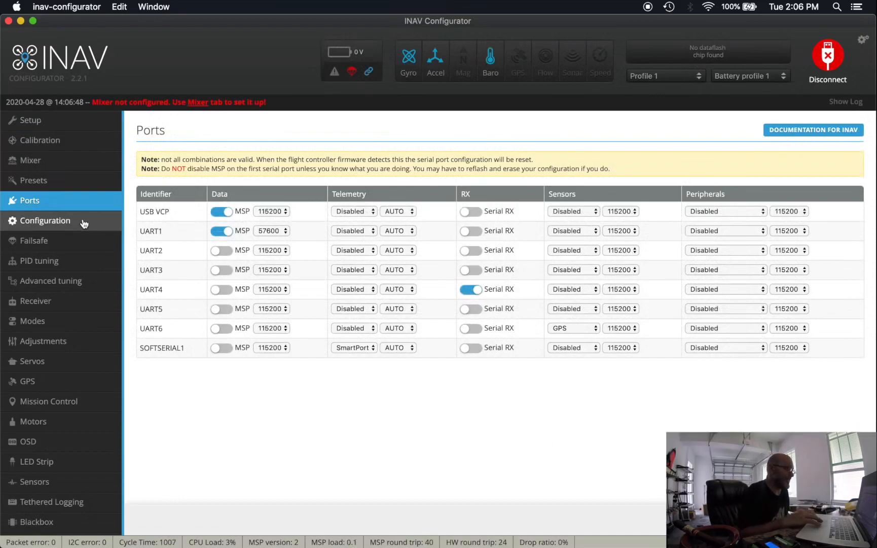
Step: Apply the Airplane General preset to the flight controller, confirming the save and reboot
{"action": "left_click", "coordinate": [33, 182]}
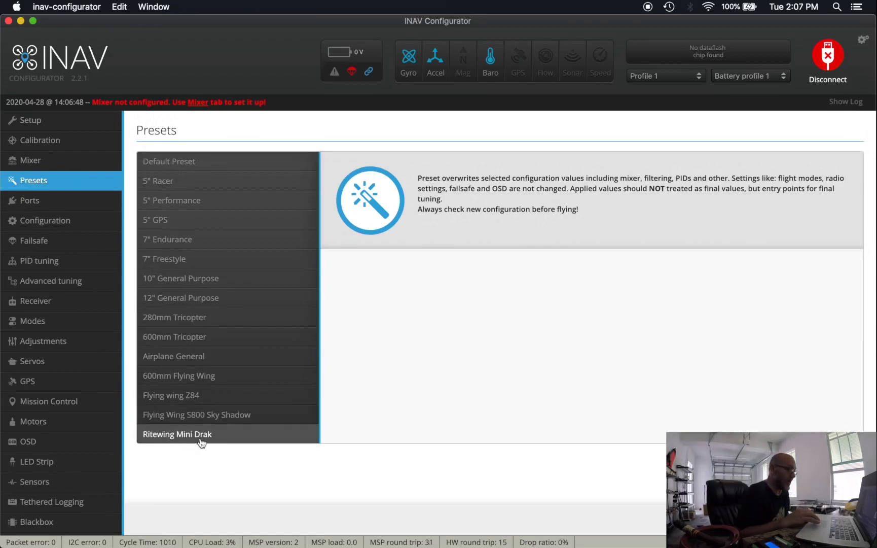
{"action": "left_click", "coordinate": [178, 359]}
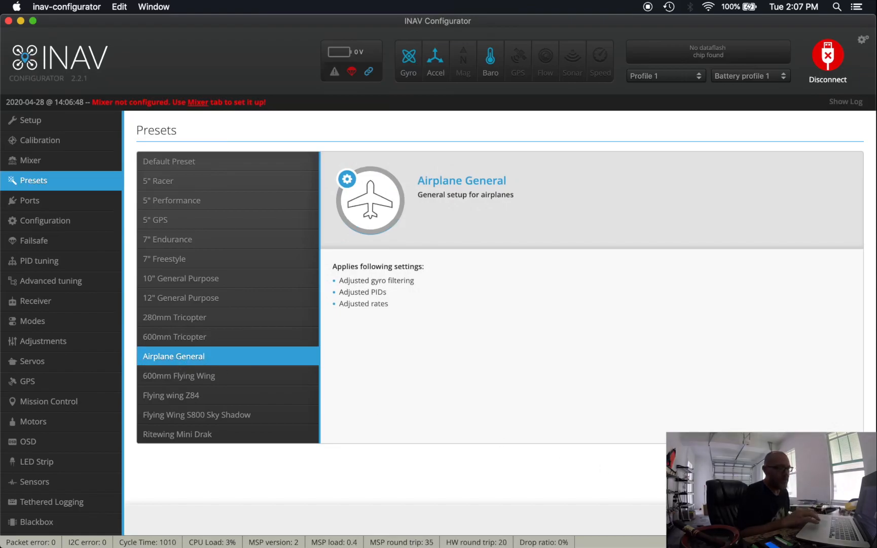
{"action": "left_click", "coordinate": [828, 519]}
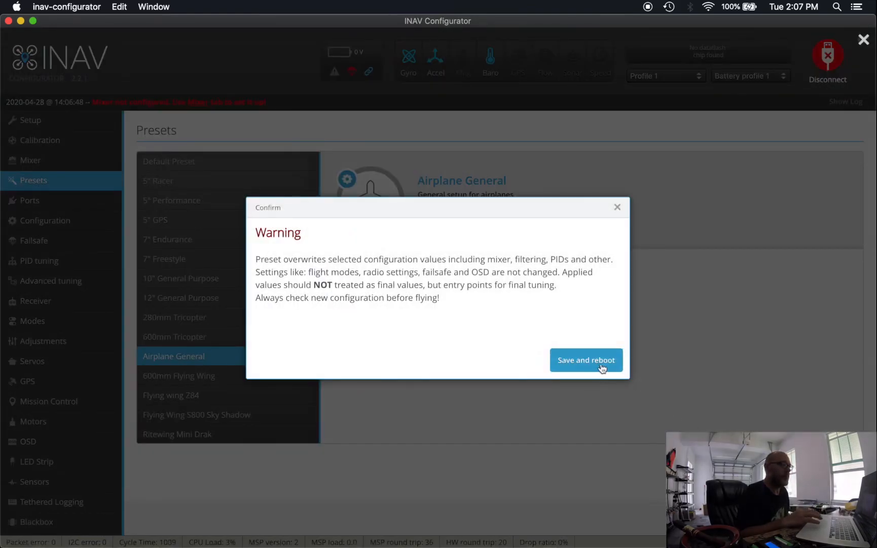
{"action": "left_click", "coordinate": [603, 369]}
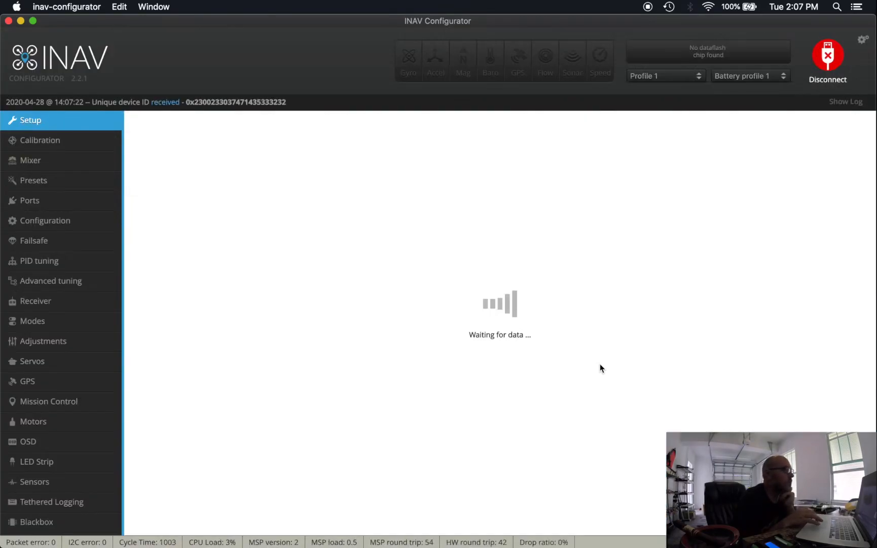
Step: Load and apply the Airplane mixer preset with a save and reboot, and review its motor and servo mixer rules
{"action": "left_click", "coordinate": [53, 162]}
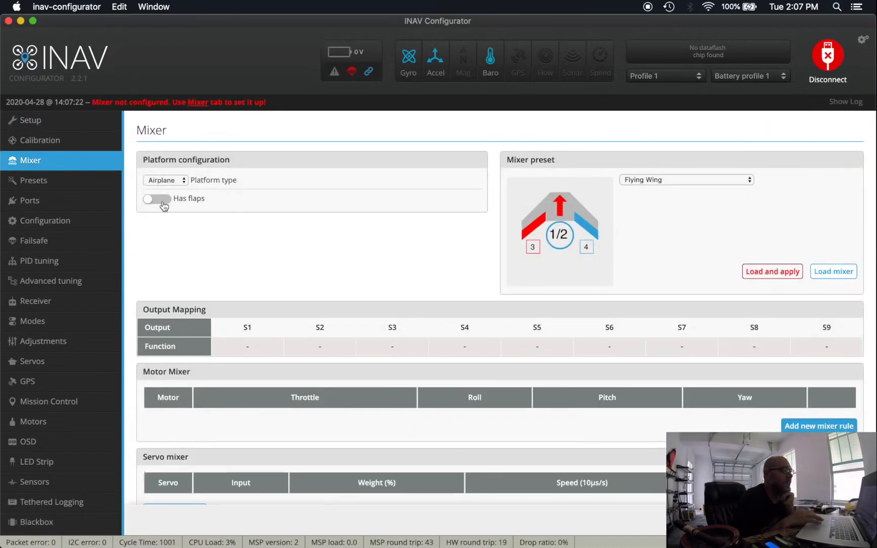
{"action": "left_click", "coordinate": [637, 179]}
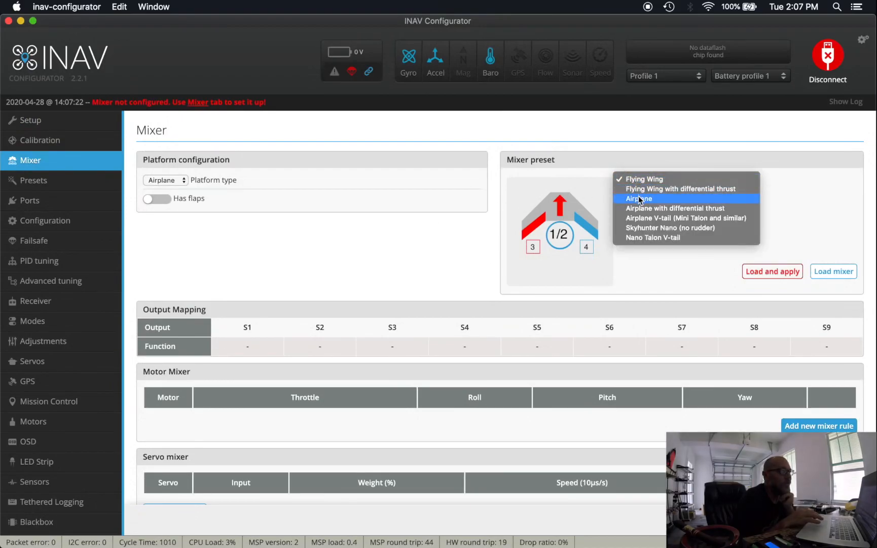
{"action": "left_click", "coordinate": [639, 198]}
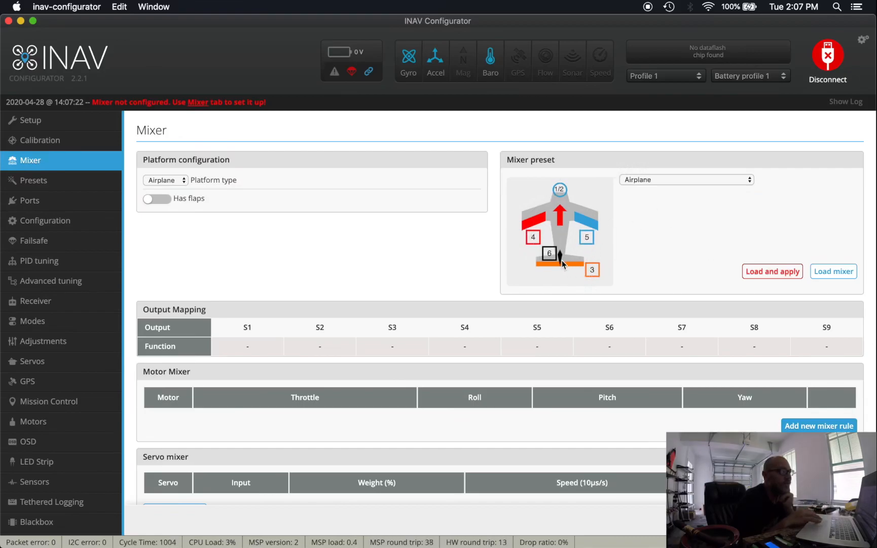
{"action": "left_click", "coordinate": [758, 271]}
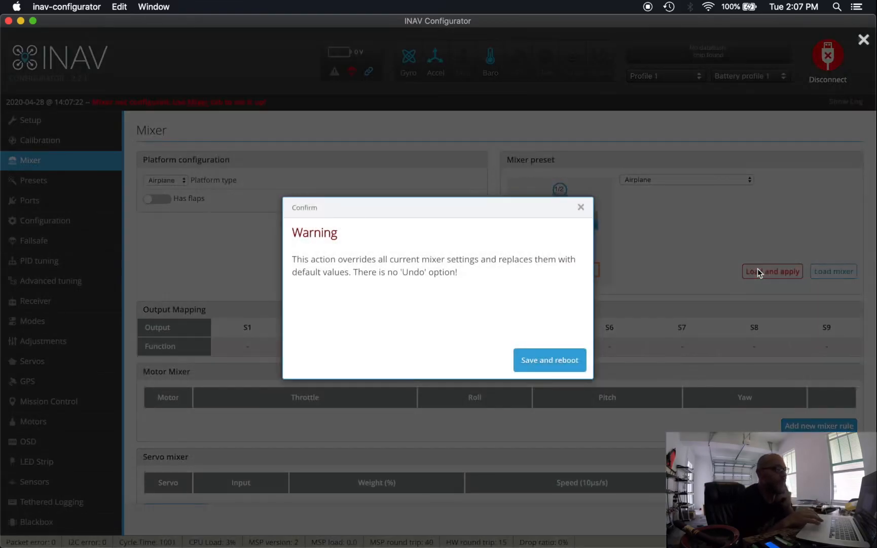
{"action": "left_click", "coordinate": [556, 361]}
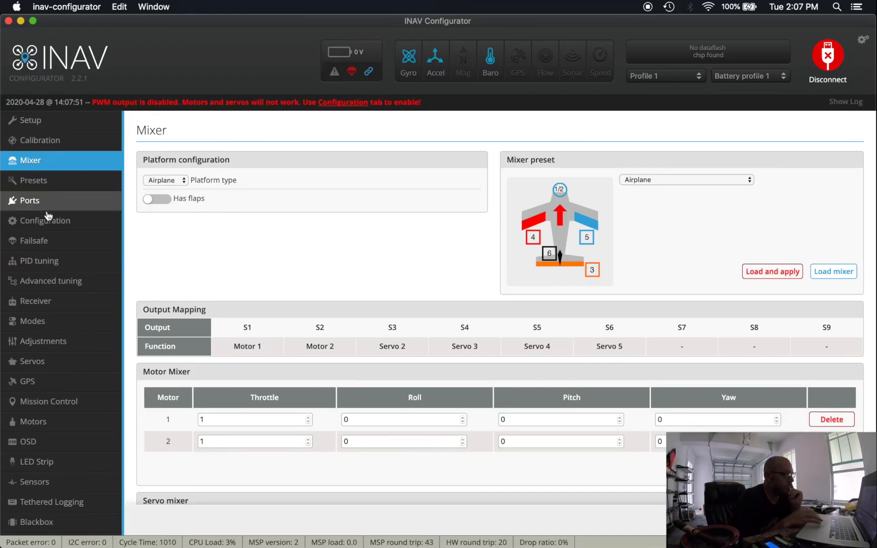
{"action": "scroll", "coordinate": [260, 271], "scroll_direction": "down", "scroll_amount": 3}
{"action": "scroll", "coordinate": [259, 275], "scroll_direction": "down", "scroll_amount": 3}
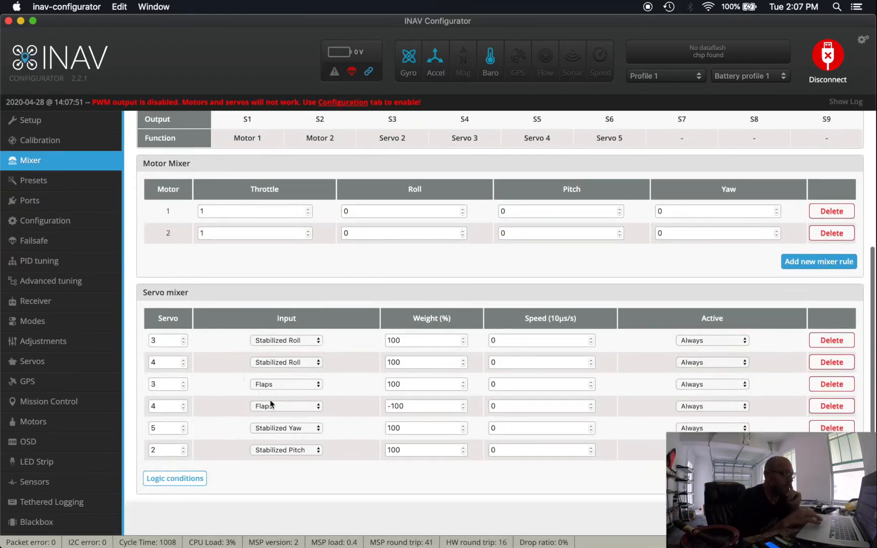
Step: Delete both Flaps rules and the Stabilized Yaw rule from the servo mixer, and save the mixer with a reboot
{"action": "left_click", "coordinate": [826, 386]}
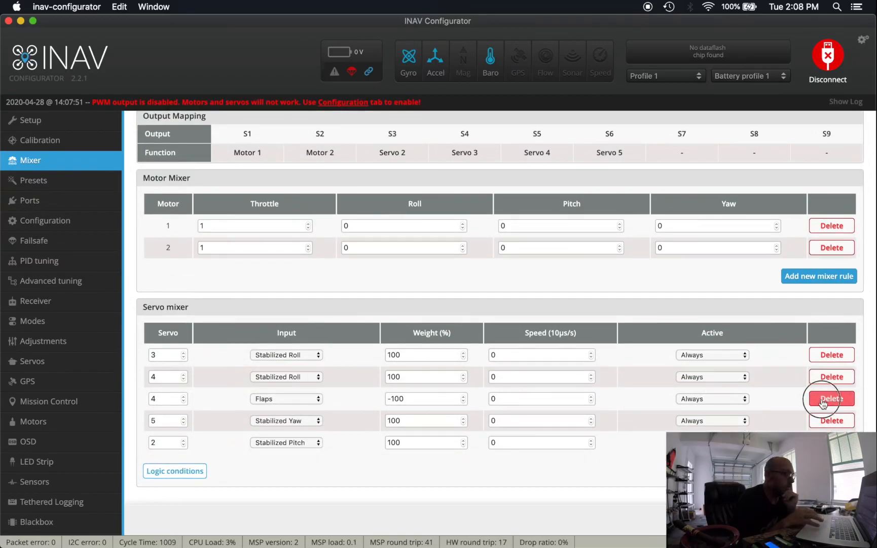
{"action": "left_click", "coordinate": [825, 399]}
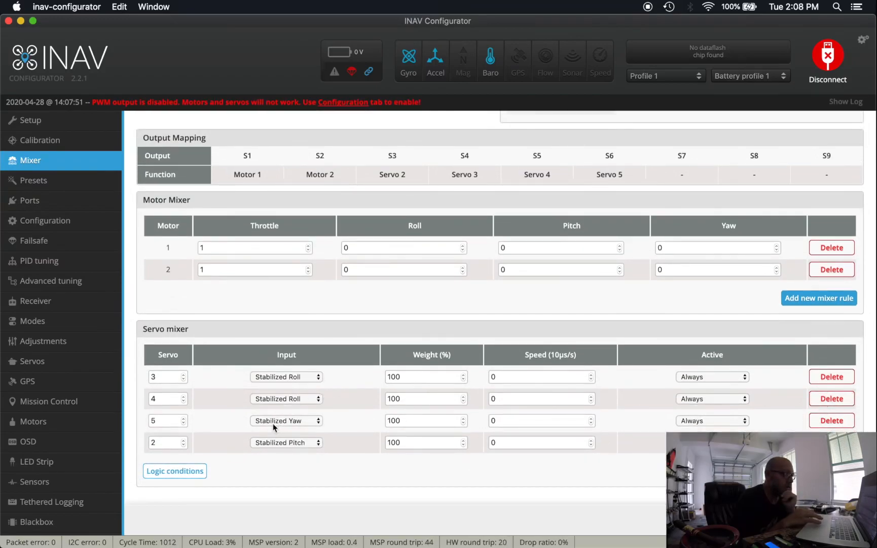
{"action": "left_click", "coordinate": [825, 421]}
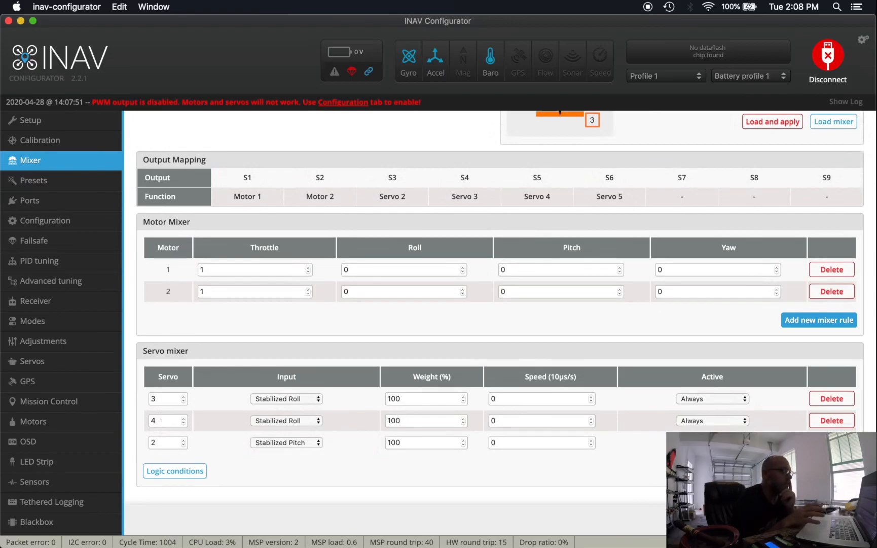
{"action": "left_click", "coordinate": [830, 519]}
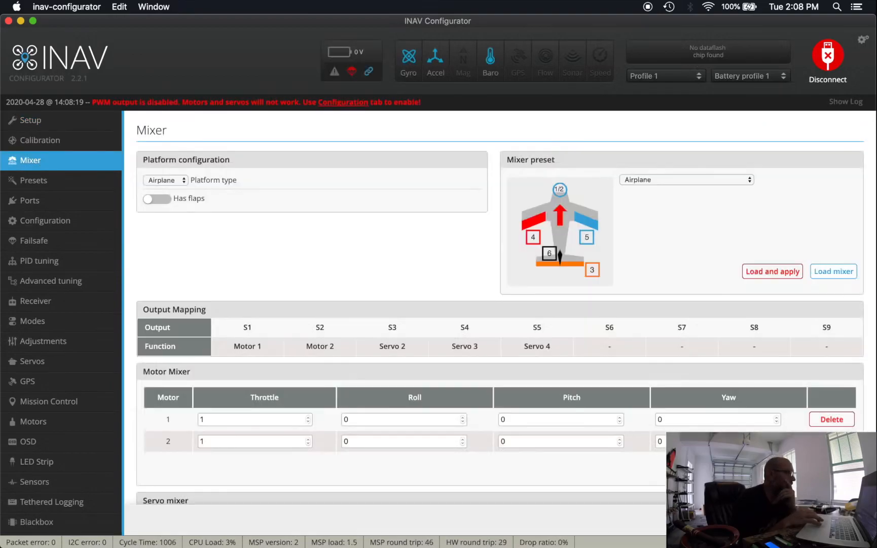
Step: Review the flight controller's configuration down to its other features, and look over the available flight modes
{"action": "left_click", "coordinate": [43, 227]}
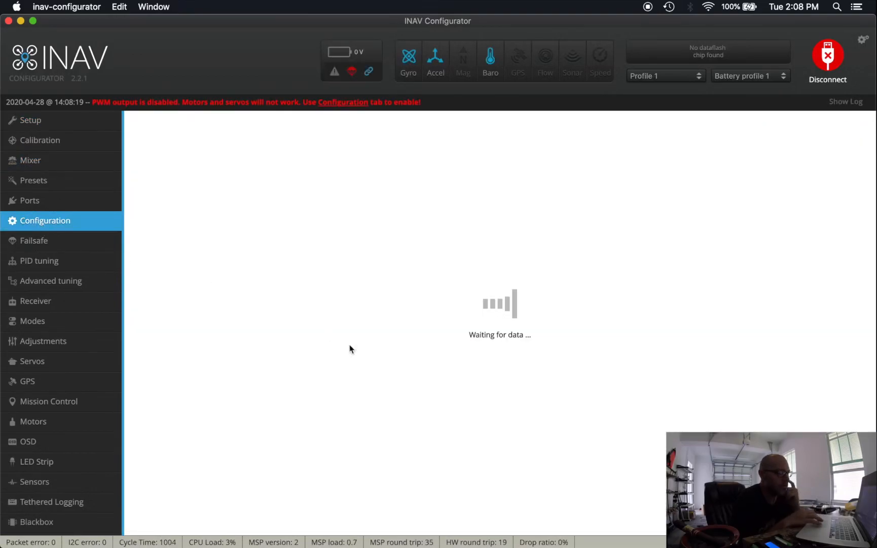
{"action": "scroll", "coordinate": [599, 429], "scroll_direction": "down", "scroll_amount": 10}
{"action": "scroll", "coordinate": [599, 427], "scroll_direction": "down", "scroll_amount": 7}
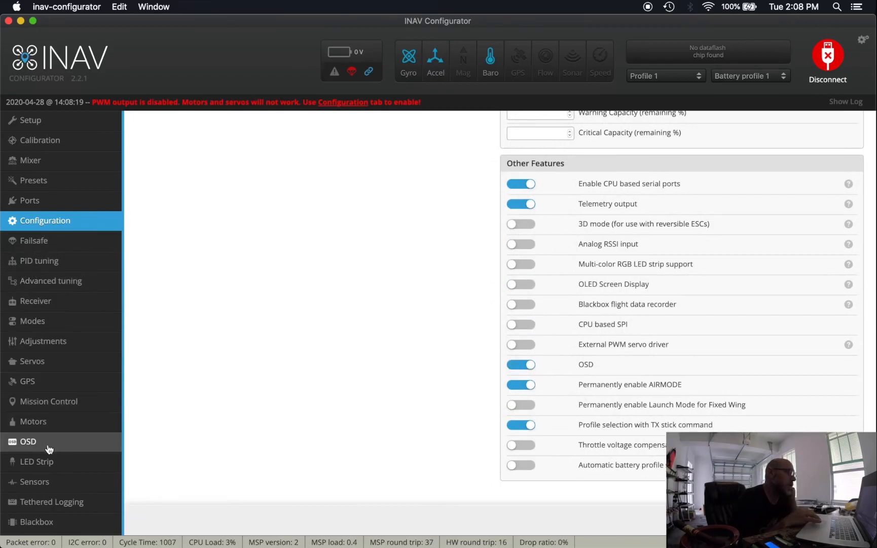
{"action": "left_click", "coordinate": [44, 325]}
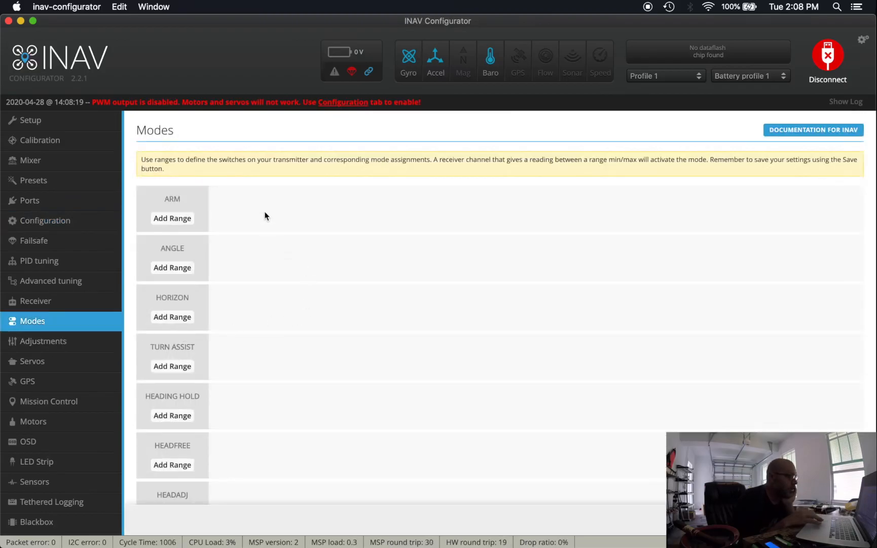
{"action": "scroll", "coordinate": [244, 414], "scroll_direction": "down", "scroll_amount": 5}
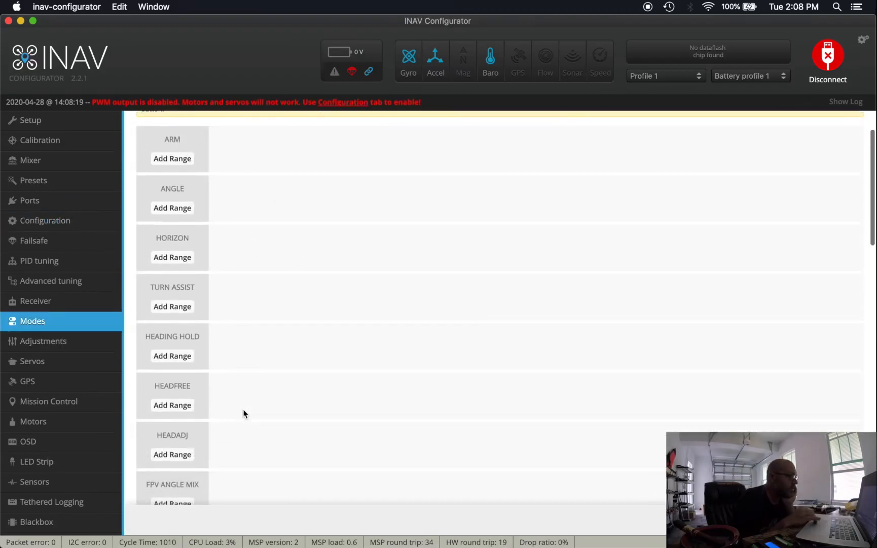
{"action": "scroll", "coordinate": [244, 414], "scroll_direction": "up", "scroll_amount": 2}
{"action": "scroll", "coordinate": [244, 414], "scroll_direction": "up", "scroll_amount": 3}
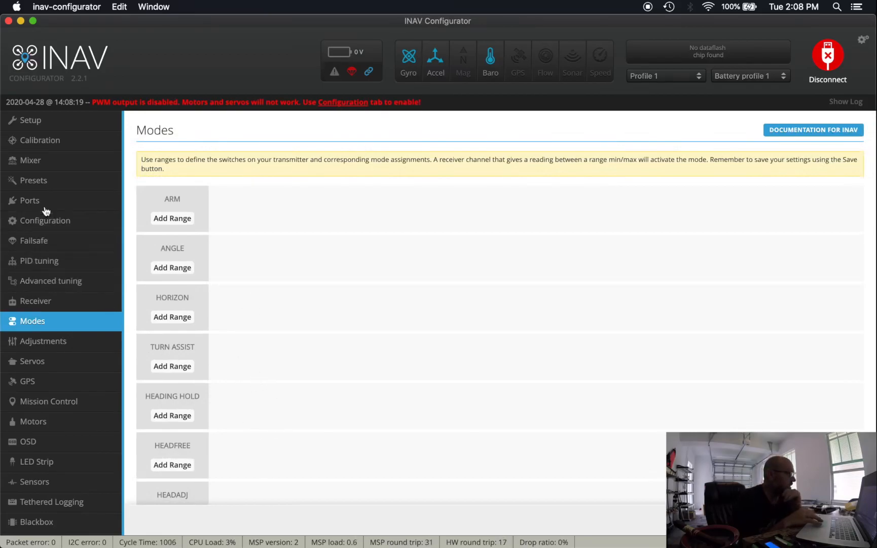
Step: In the PID tuning, set the proportional gain to 8 for Roll and 15 for Pitch
{"action": "left_click", "coordinate": [41, 263]}
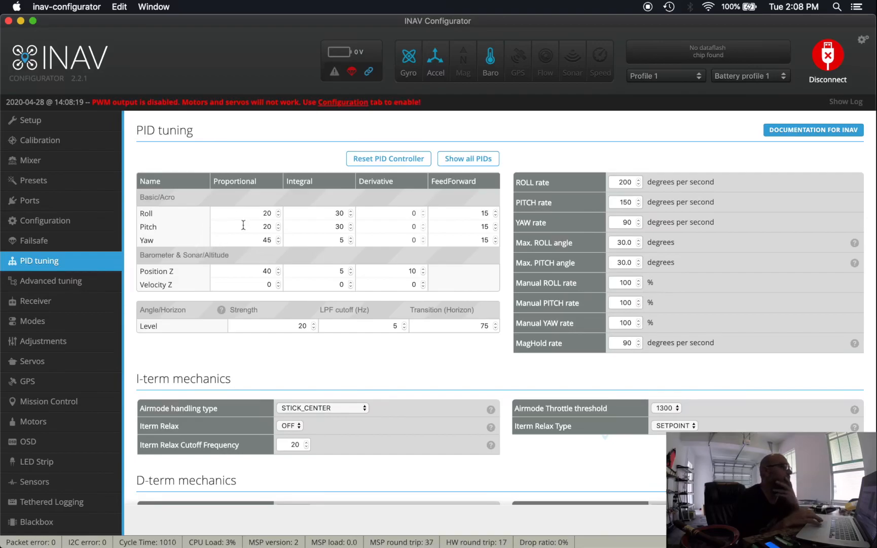
{"action": "double_click", "coordinate": [264, 213]}
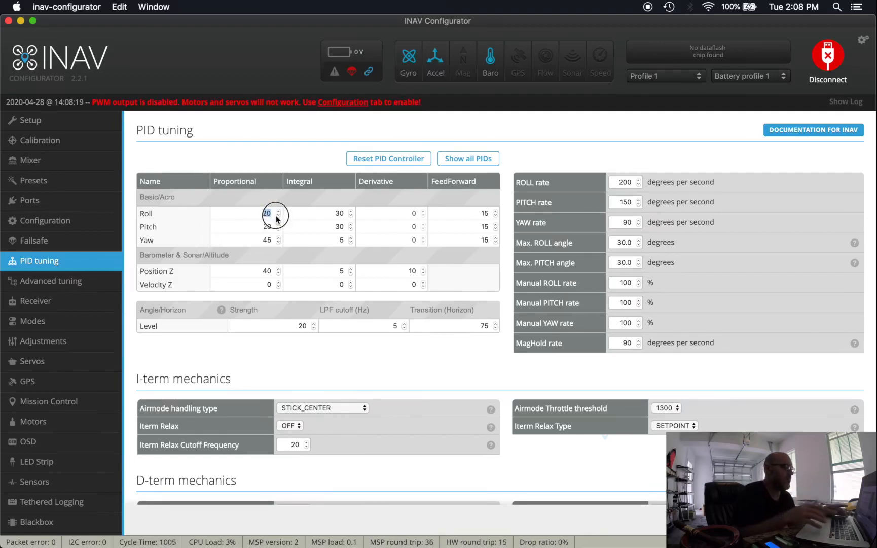
{"action": "type", "text": "10"}
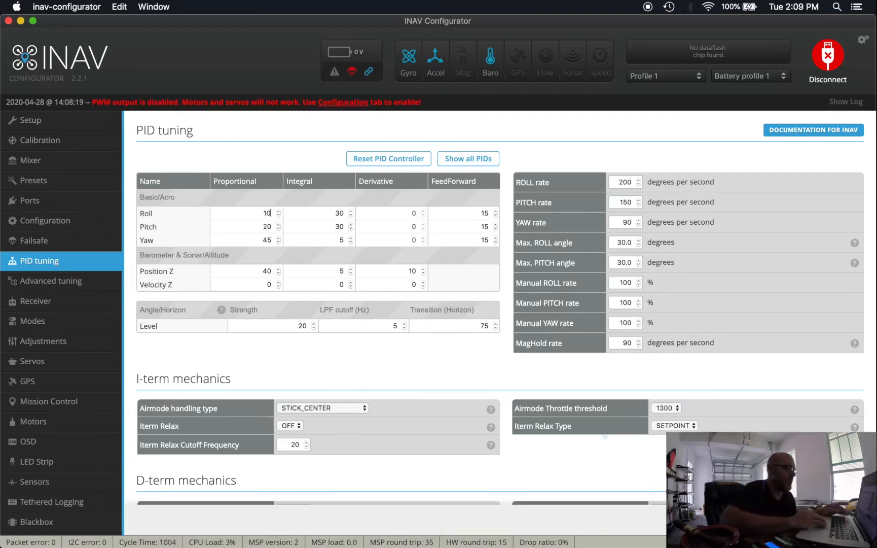
{"action": "left_click", "coordinate": [259, 225]}
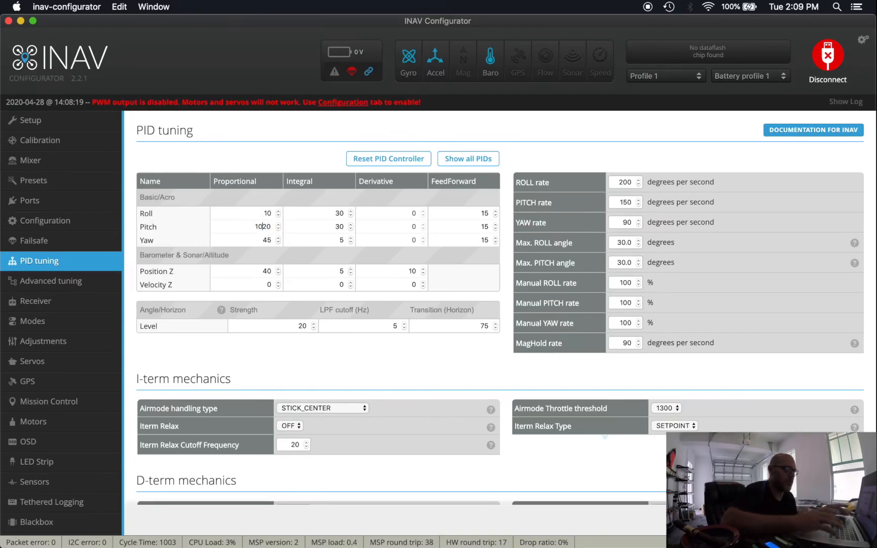
{"action": "type", "text": "10"}
{"action": "key", "text": "Delete"}
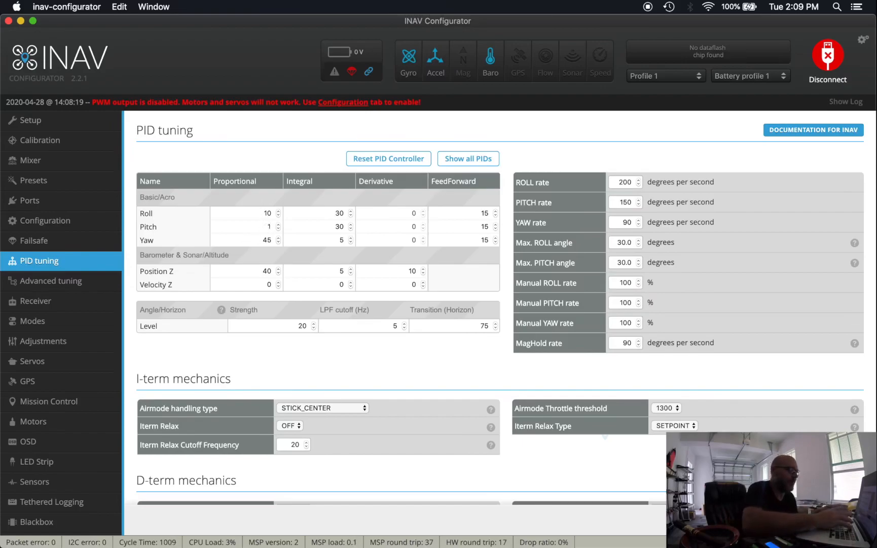
{"action": "key", "text": "BackSpace"}
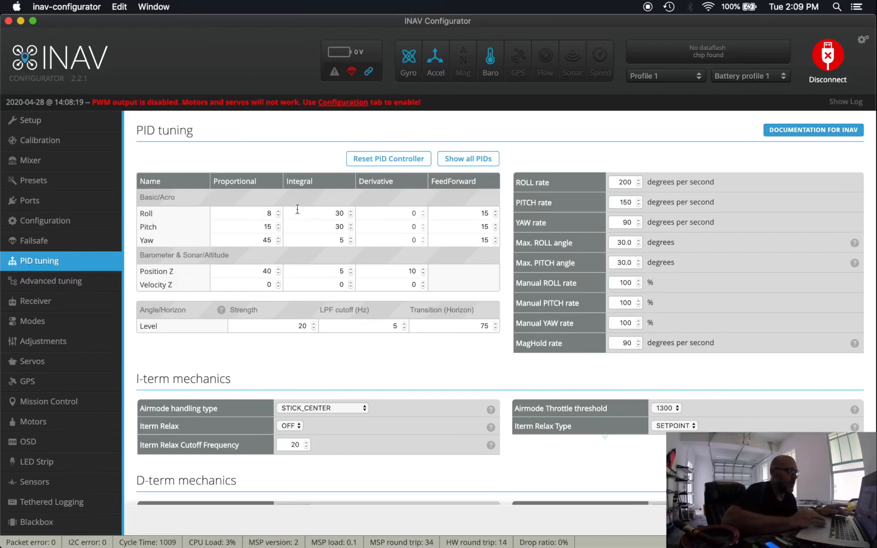
Step: Set the integral gain to 10 for Roll and 15 for Pitch
{"action": "left_click", "coordinate": [339, 213]}
{"action": "type", "text": "10"}
{"action": "key", "text": "Delete"}
{"action": "key", "text": "Delete"}
{"action": "left_click", "coordinate": [335, 226]}
{"action": "type", "text": "15"}
{"action": "key", "text": "Delete"}
{"action": "key", "text": "Delete"}
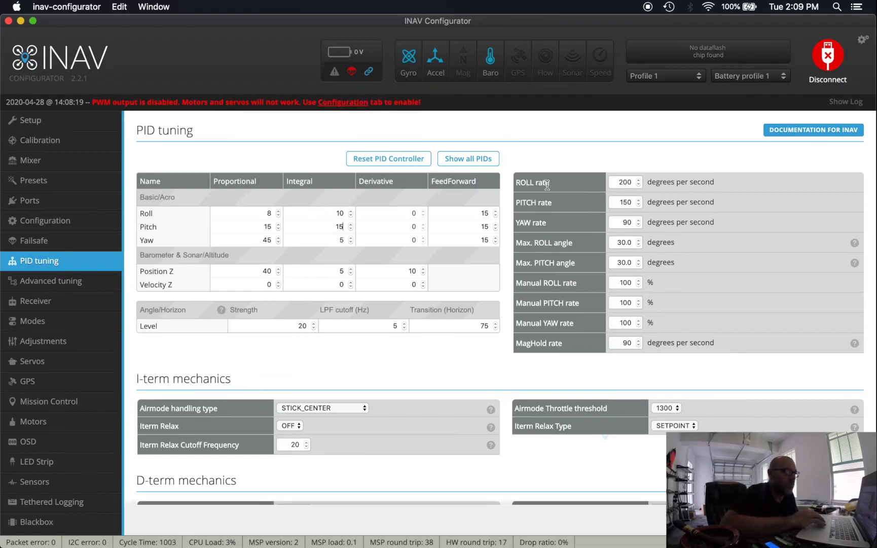
Step: Set the ROLL rate and PITCH rate to 300 degrees per second each, and save the PID tuning
{"action": "left_click_drag", "start_coordinate": [618, 185], "coordinate": [640, 184]}
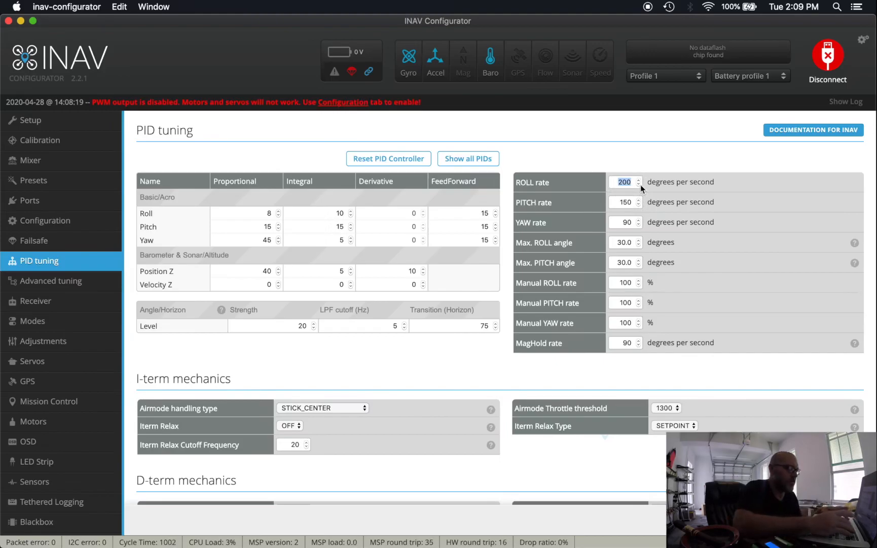
{"action": "type", "text": "300"}
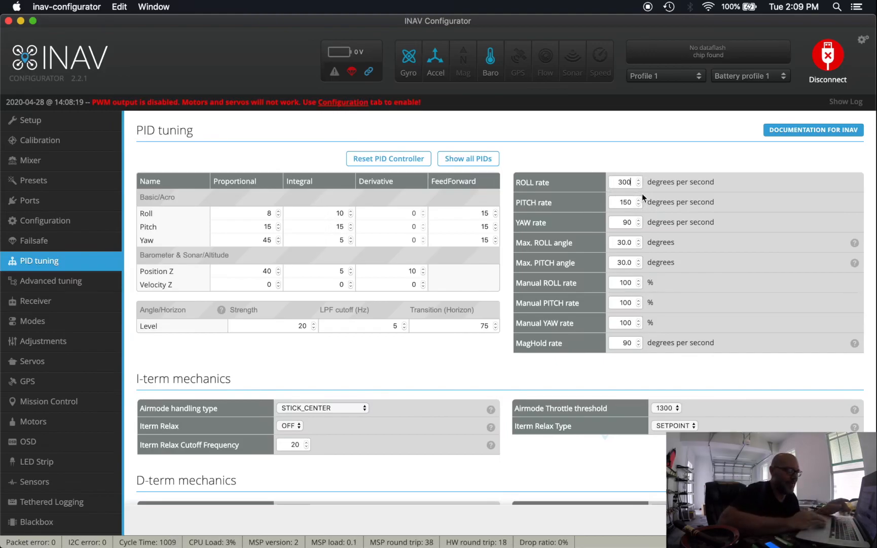
{"action": "left_click_drag", "start_coordinate": [619, 204], "coordinate": [638, 203]}
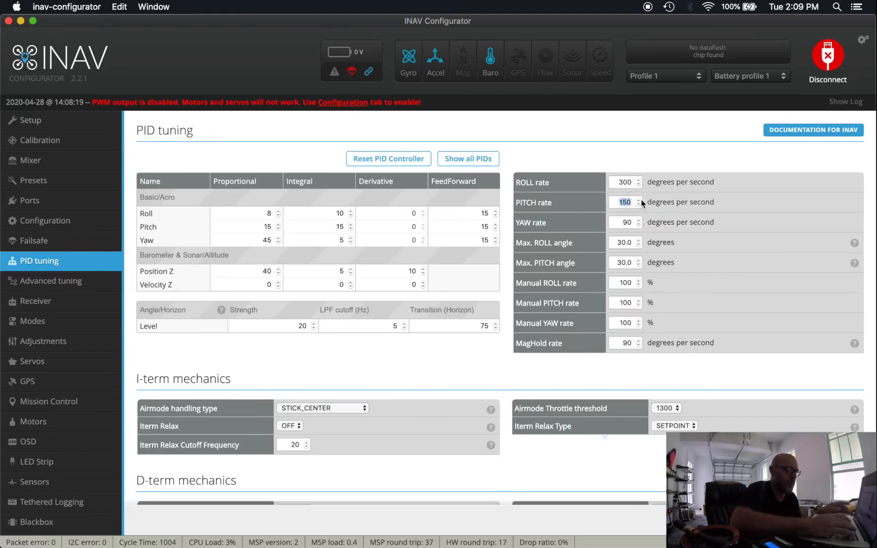
{"action": "type", "text": "300"}
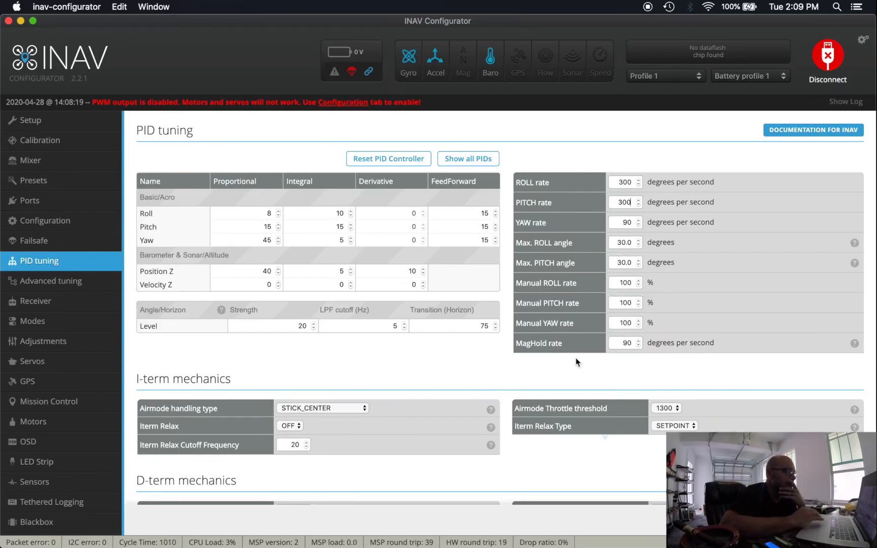
{"action": "scroll", "coordinate": [576, 357], "scroll_direction": "down", "scroll_amount": 5}
{"action": "scroll", "coordinate": [576, 357], "scroll_direction": "down", "scroll_amount": 3}
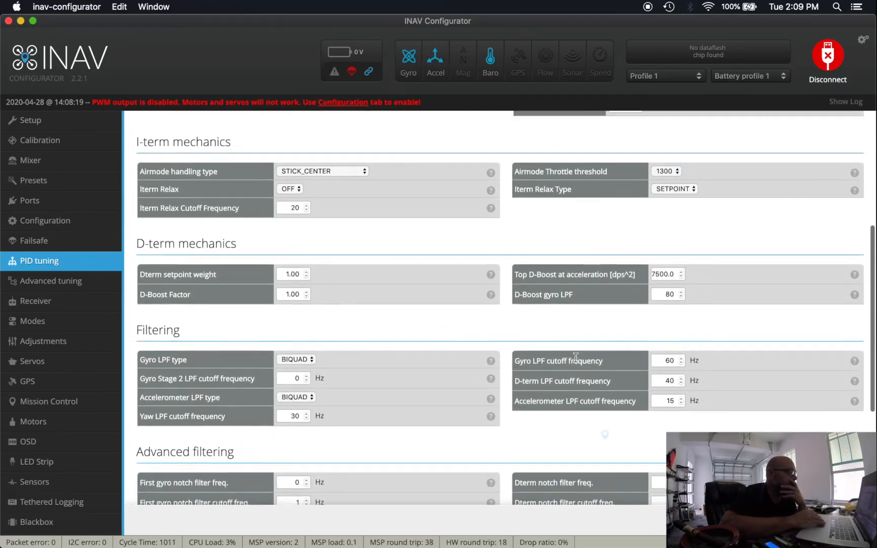
{"action": "scroll", "coordinate": [576, 357], "scroll_direction": "up", "scroll_amount": 8}
{"action": "scroll", "coordinate": [576, 362], "scroll_direction": "down", "scroll_amount": 1}
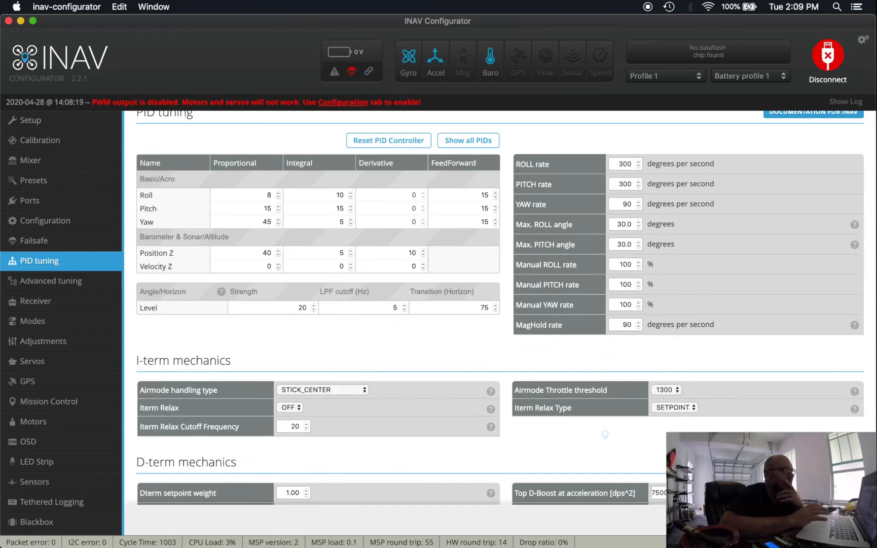
{"action": "left_click", "coordinate": [844, 519]}
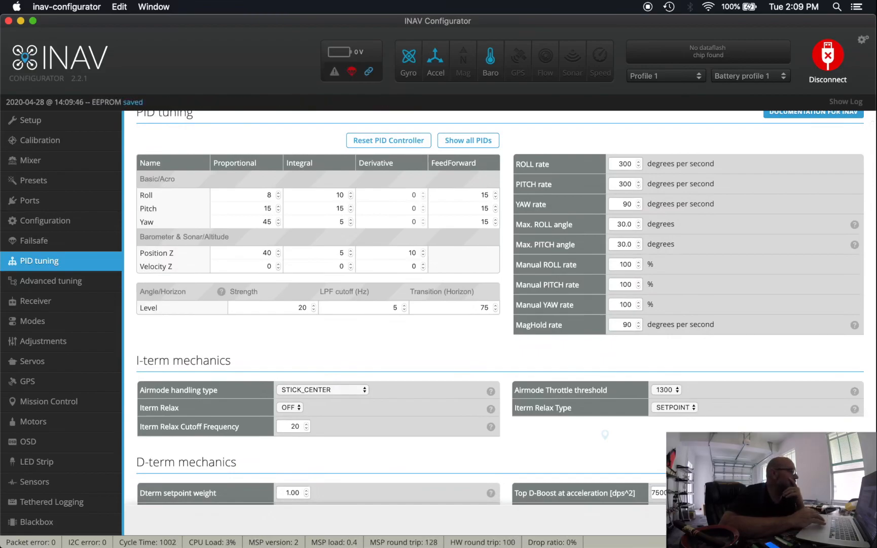
Step: Set the failsafe procedure to RTH with a valid pulse range of 950 to 2050, and save with a reboot
{"action": "left_click", "coordinate": [58, 240]}
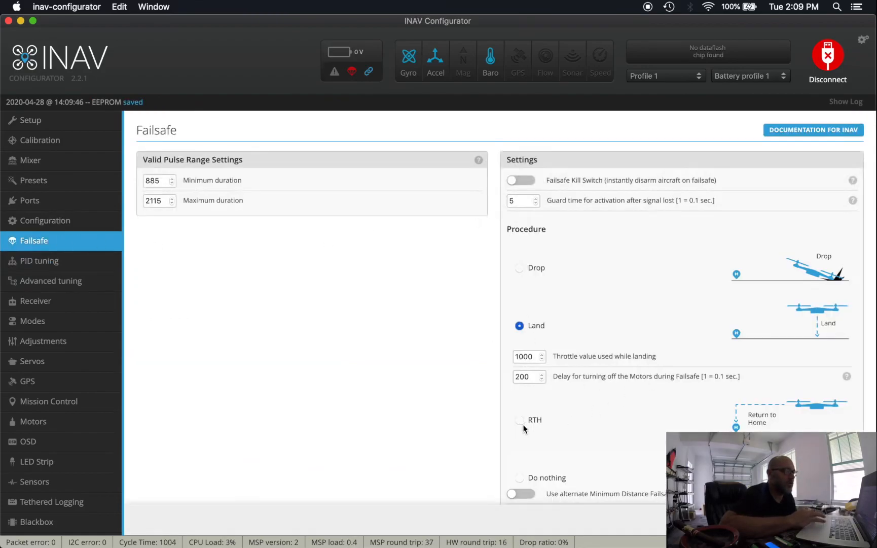
{"action": "left_click", "coordinate": [520, 421]}
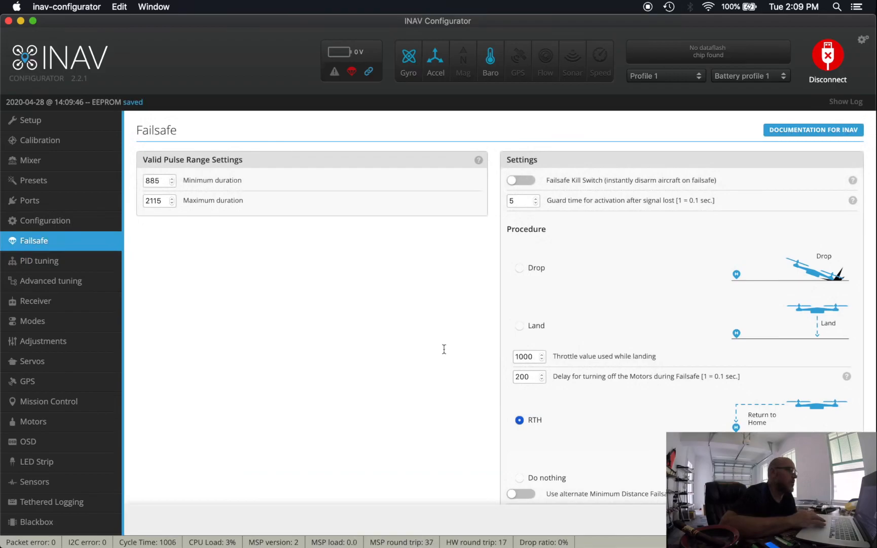
{"action": "left_click", "coordinate": [172, 178]}
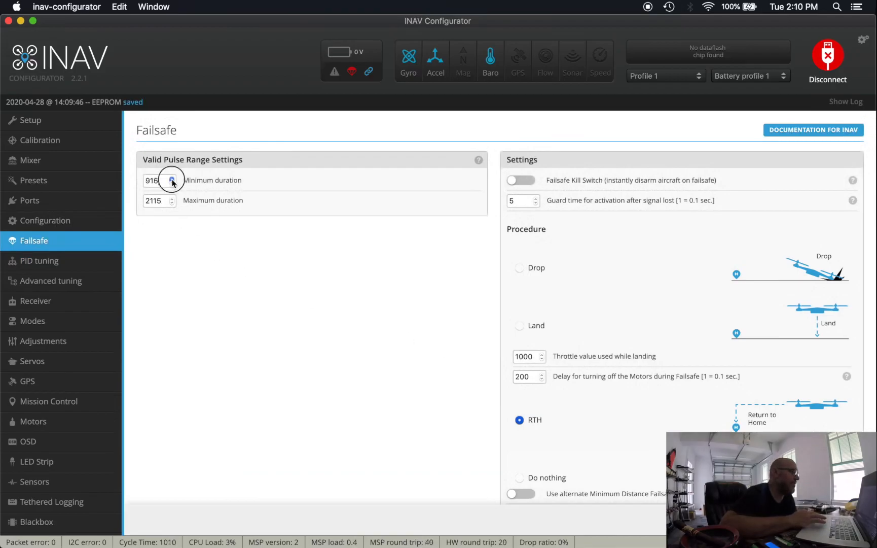
{"action": "left_click", "coordinate": [172, 179]}
{"action": "left_click", "coordinate": [172, 182]}
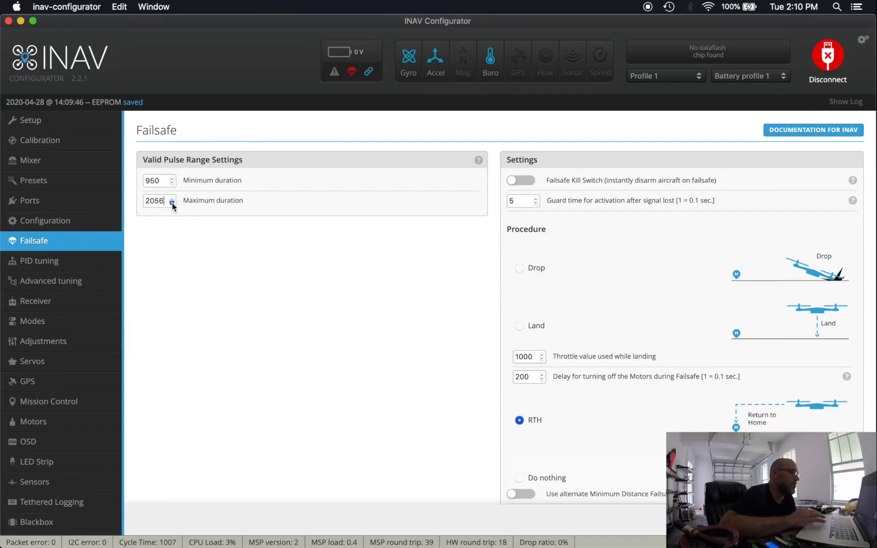
{"action": "left_click", "coordinate": [172, 203]}
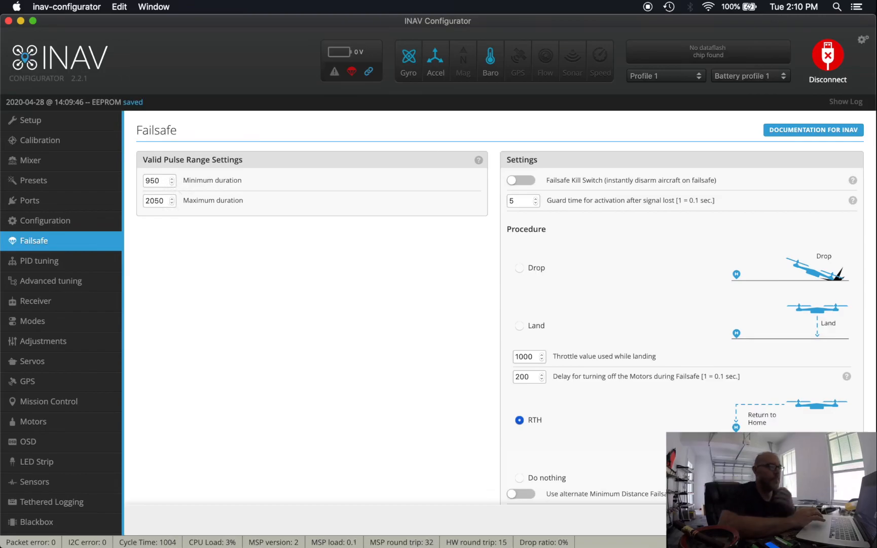
{"action": "left_click", "coordinate": [832, 520]}
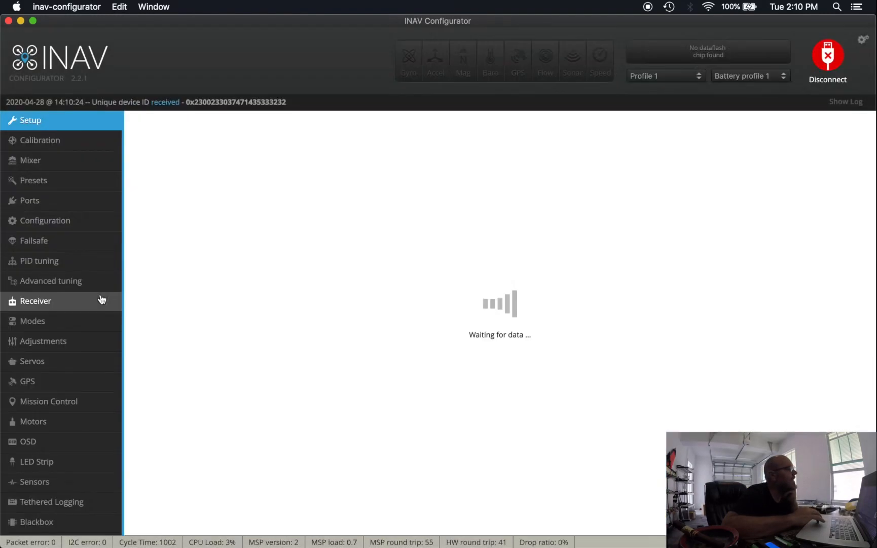
Step: Review the RTH and fixed wing settings in advanced tuning, and search for "cm to feet" in a new Chrome tab
{"action": "left_click", "coordinate": [51, 282]}
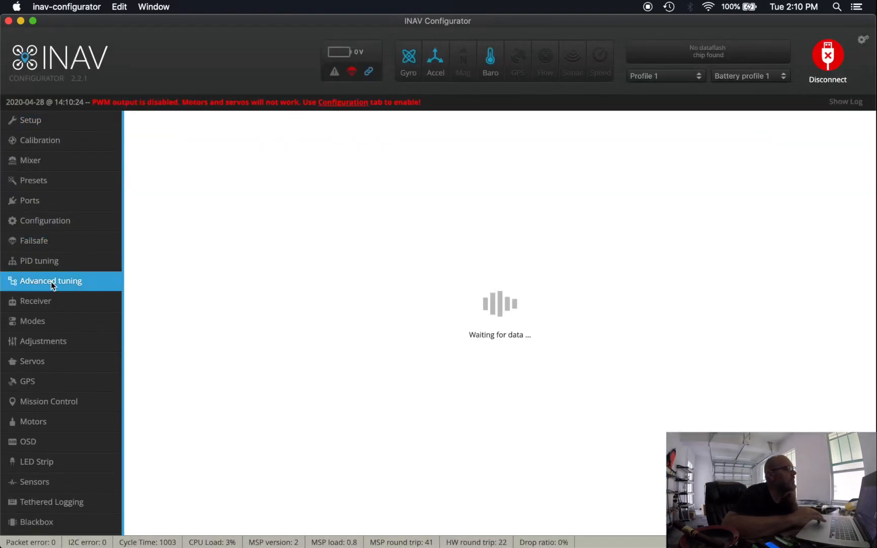
{"action": "scroll", "coordinate": [228, 304], "scroll_direction": "down", "scroll_amount": 5}
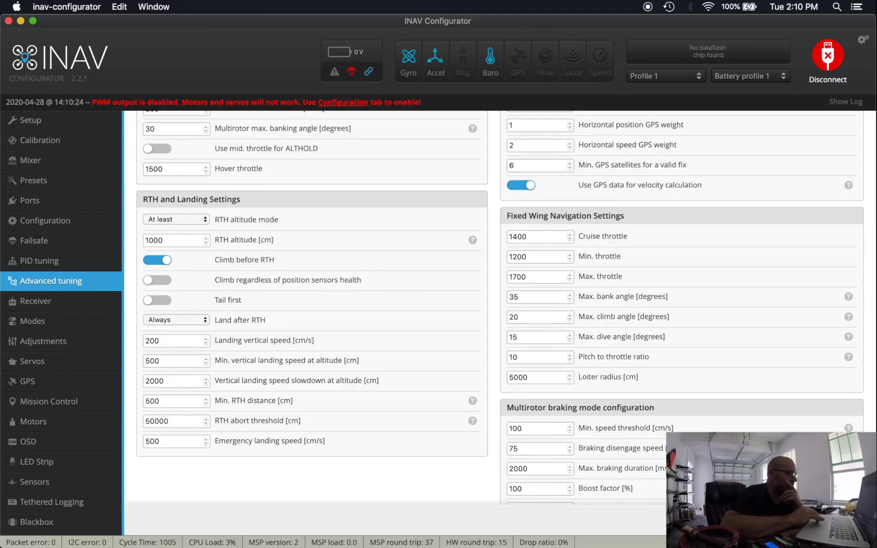
{"action": "left_click", "coordinate": [141, 505]}
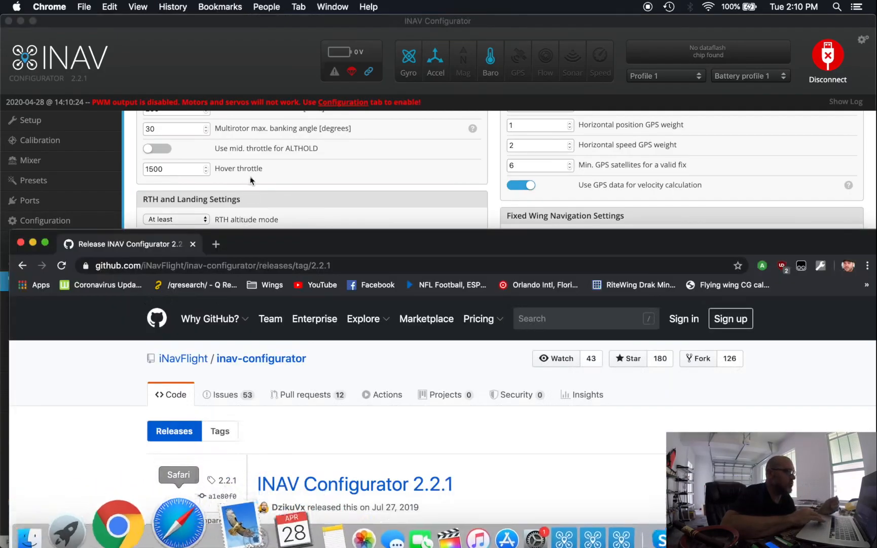
{"action": "left_click", "coordinate": [216, 244]}
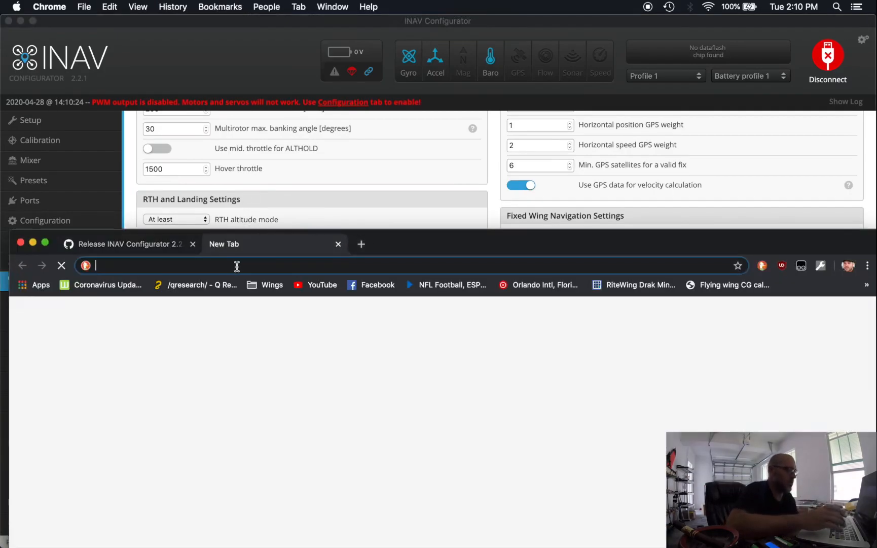
{"action": "type", "text": "cm to feet"}
{"action": "key", "text": "Return"}
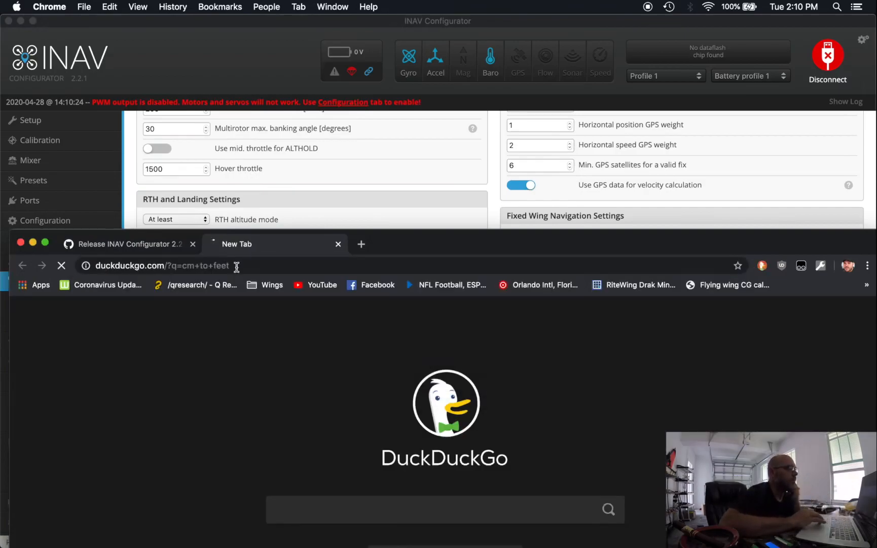
{"action": "left_click_drag", "start_coordinate": [423, 244], "coordinate": [432, 49]}
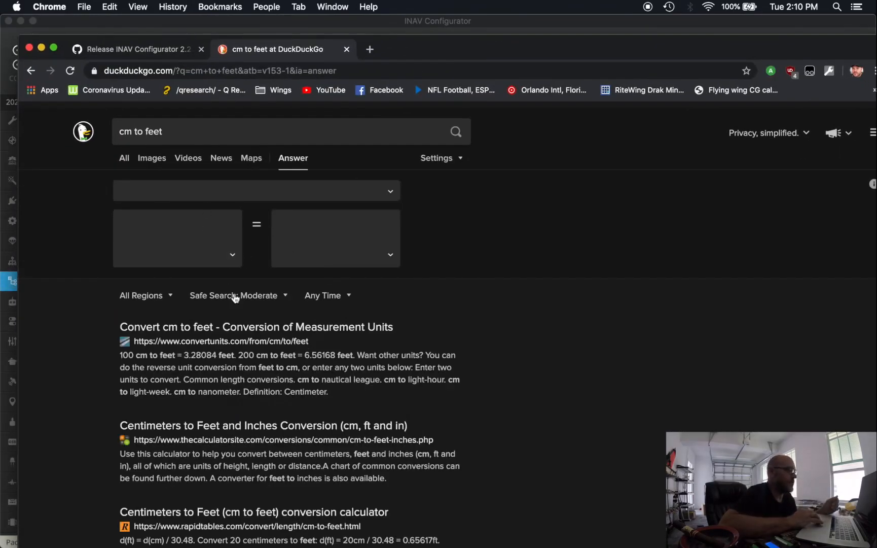
Step: Convert 1000, 4000 and 5500 centimeters to feet in the length converter
{"action": "left_click_drag", "start_coordinate": [195, 229], "coordinate": [166, 229]}
{"action": "type", "text": "1000"}
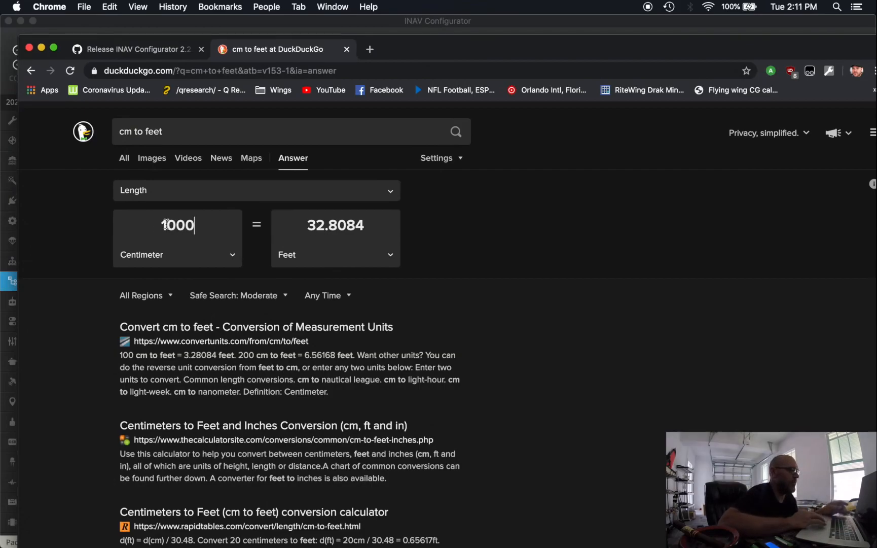
{"action": "left_click_drag", "start_coordinate": [150, 225], "coordinate": [216, 220]}
{"action": "type", "text": "4000"}
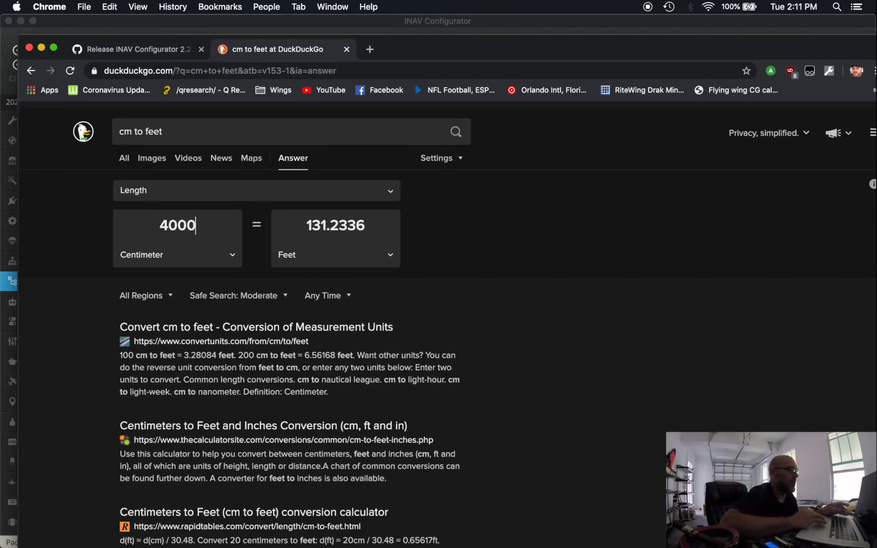
{"action": "left_click_drag", "start_coordinate": [157, 225], "coordinate": [216, 212]}
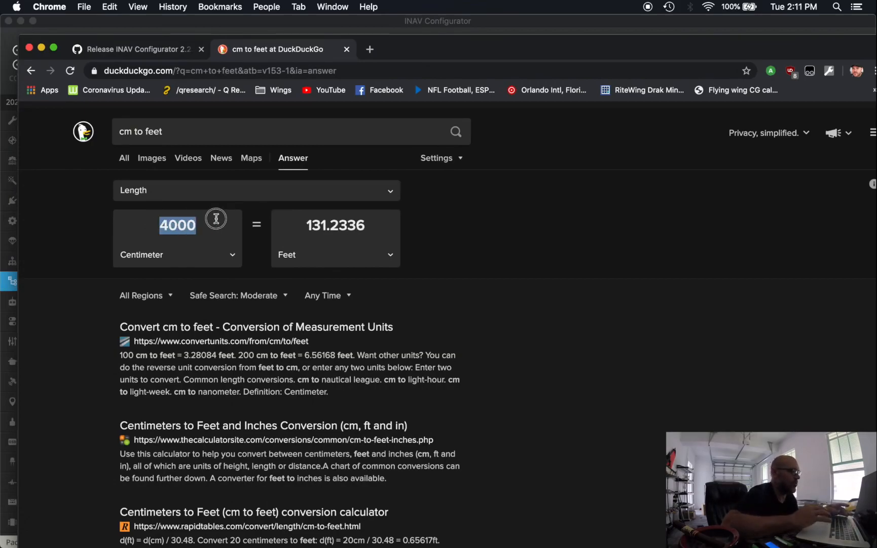
{"action": "left_click_drag", "start_coordinate": [156, 224], "coordinate": [202, 224]}
{"action": "type", "text": "5500"}
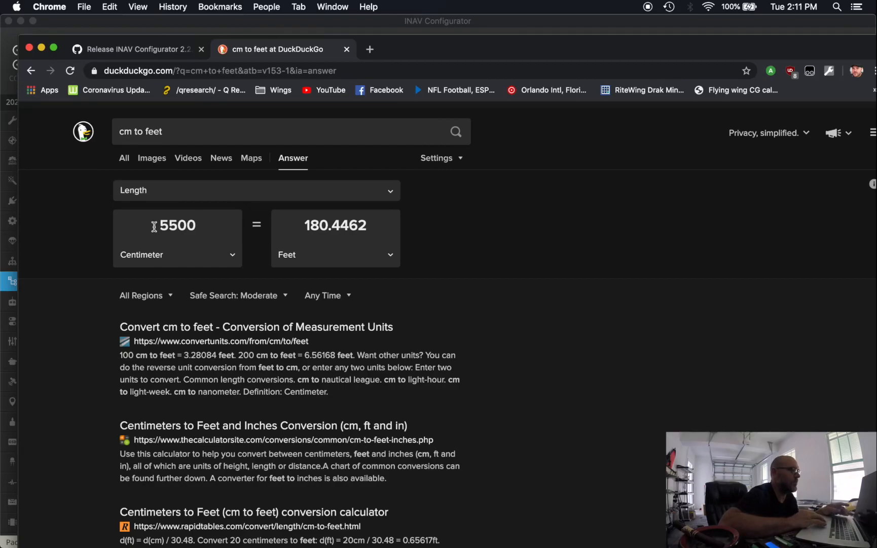
Step: Switch back to INAV Configurator, set the RTH altitude to 5500 cm and Land after RTH to Never
{"action": "left_click", "coordinate": [433, 49]}
{"action": "left_click_drag", "start_coordinate": [433, 49], "coordinate": [479, 396]}
{"action": "left_click", "coordinate": [173, 20]}
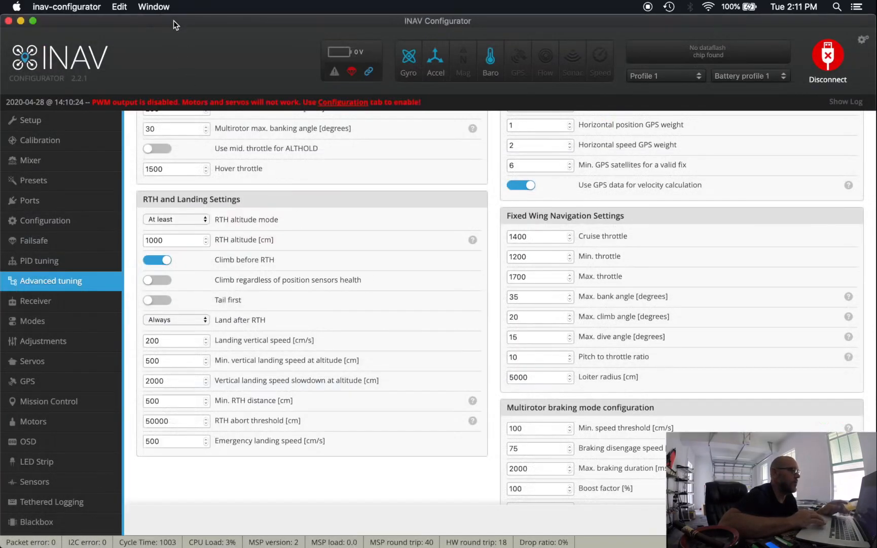
{"action": "left_click_drag", "start_coordinate": [173, 239], "coordinate": [141, 244]}
{"action": "type", "text": "550"}
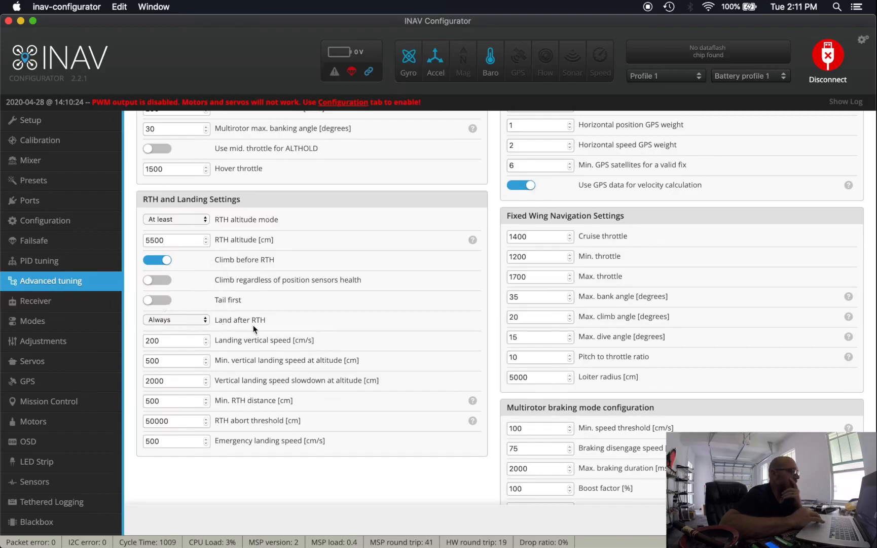
{"action": "left_click", "coordinate": [176, 319]}
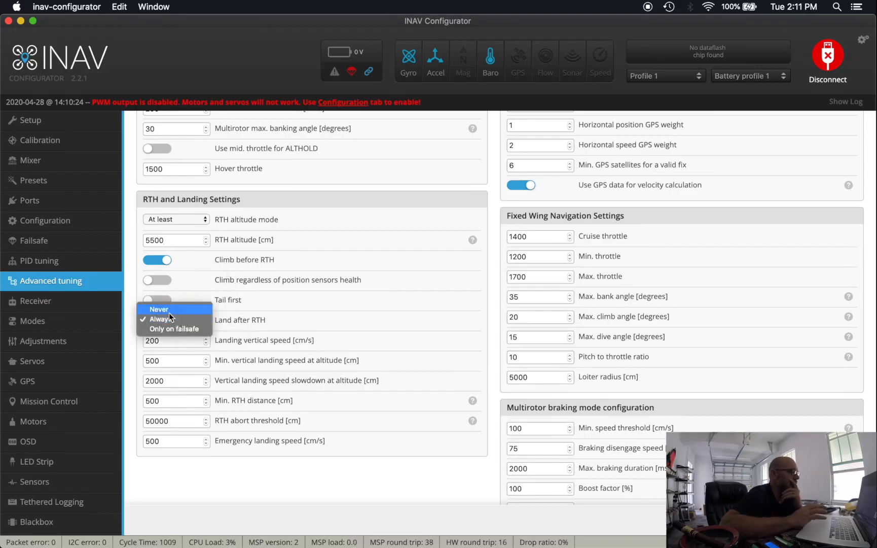
{"action": "left_click", "coordinate": [168, 313]}
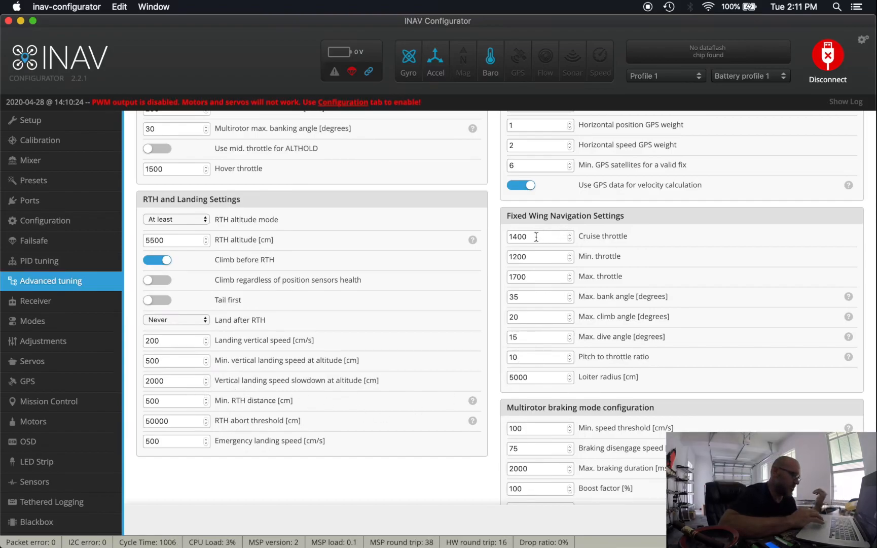
Step: Set the fixed wing cruise throttle to 1450 and save the advanced tuning settings
{"action": "left_click_drag", "start_coordinate": [532, 235], "coordinate": [507, 240]}
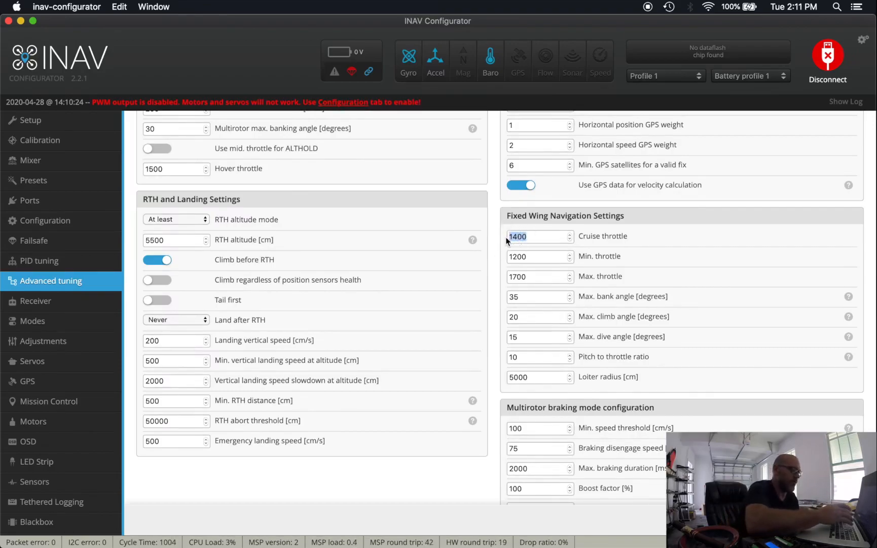
{"action": "type", "text": "1450"}
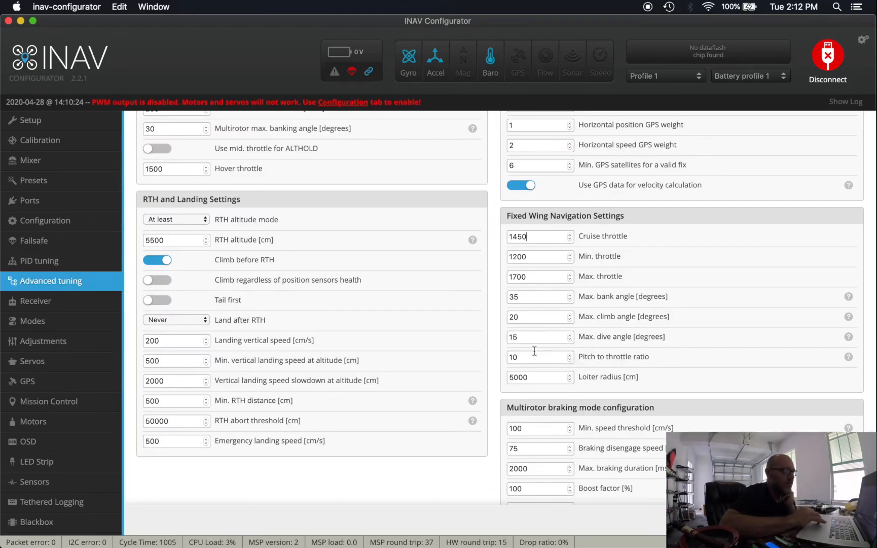
{"action": "scroll", "coordinate": [429, 373], "scroll_direction": "down", "scroll_amount": 4}
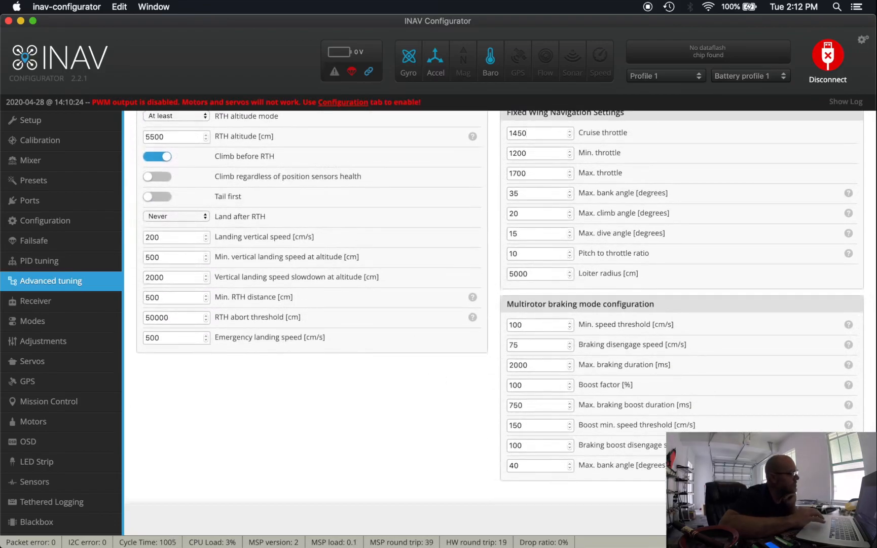
{"action": "left_click", "coordinate": [829, 520]}
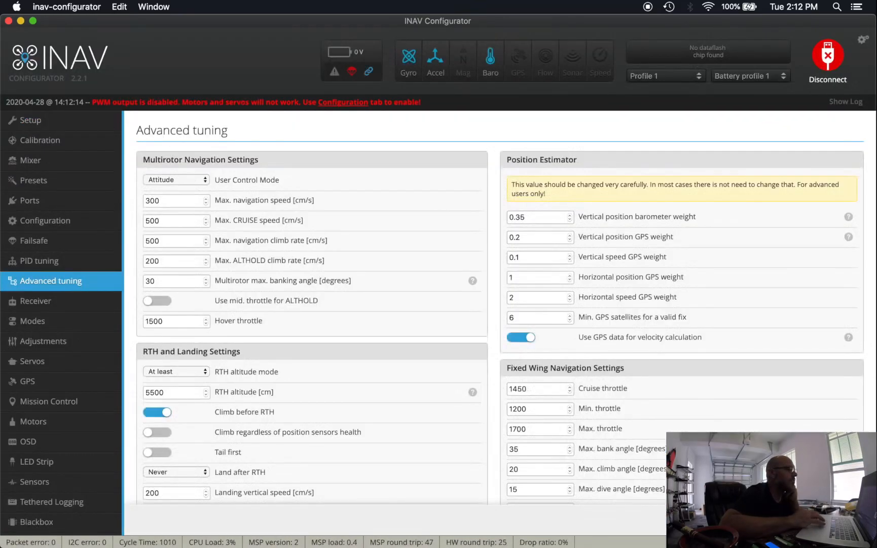
Step: Set the receiver's channel map to JR / Spektrum / Graupner (TAER)
{"action": "left_click", "coordinate": [53, 301]}
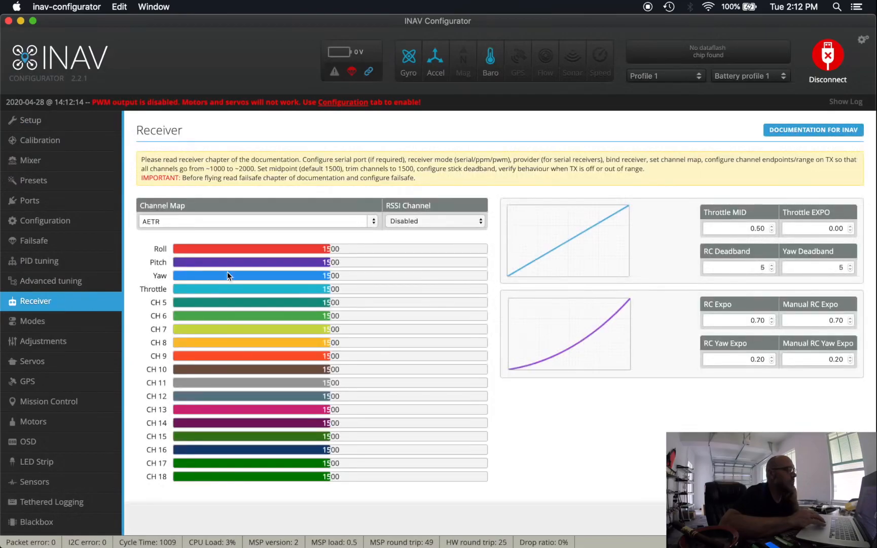
{"action": "left_click", "coordinate": [373, 221]}
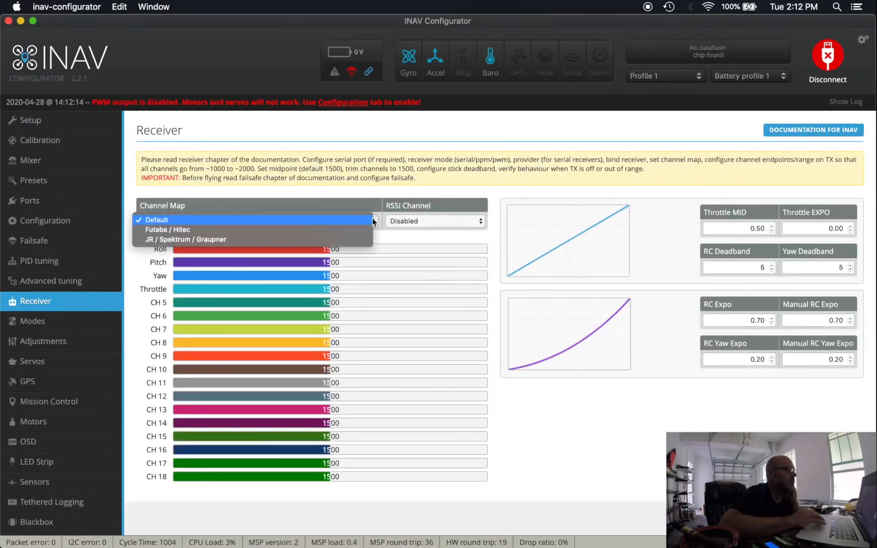
{"action": "left_click", "coordinate": [341, 244]}
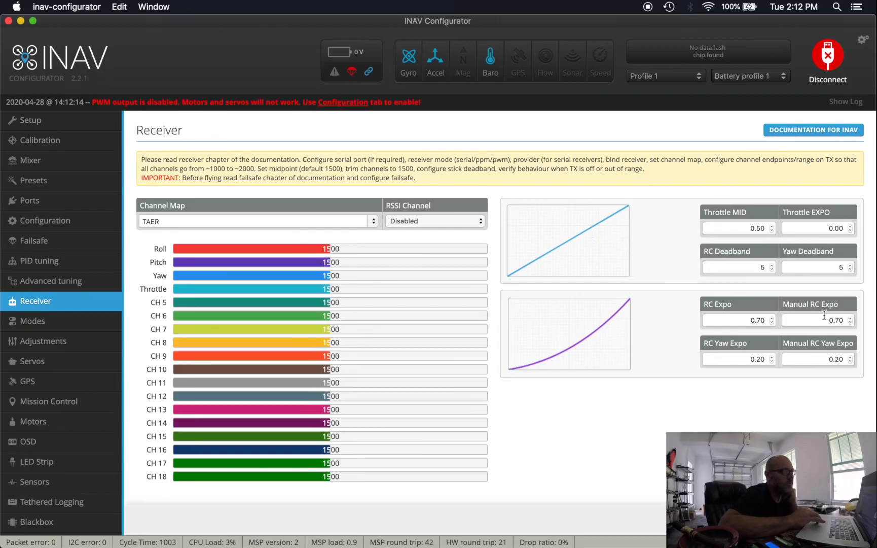
Step: Set RC Expo, Manual RC Expo, RC Yaw Expo and Manual RC Yaw Expo to 0, and save the receiver settings
{"action": "double_click", "coordinate": [752, 320]}
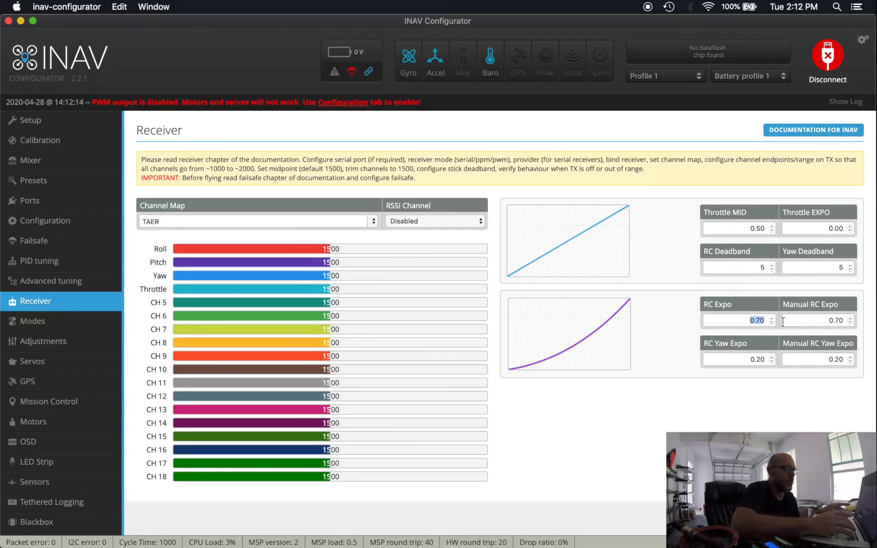
{"action": "type", "text": "0"}
{"action": "key", "text": "Tab"}
{"action": "type", "text": "0"}
{"action": "key", "text": "Tab"}
{"action": "type", "text": "0"}
{"action": "key", "text": "Tab"}
{"action": "type", "text": "0"}
{"action": "key", "text": "Tab"}
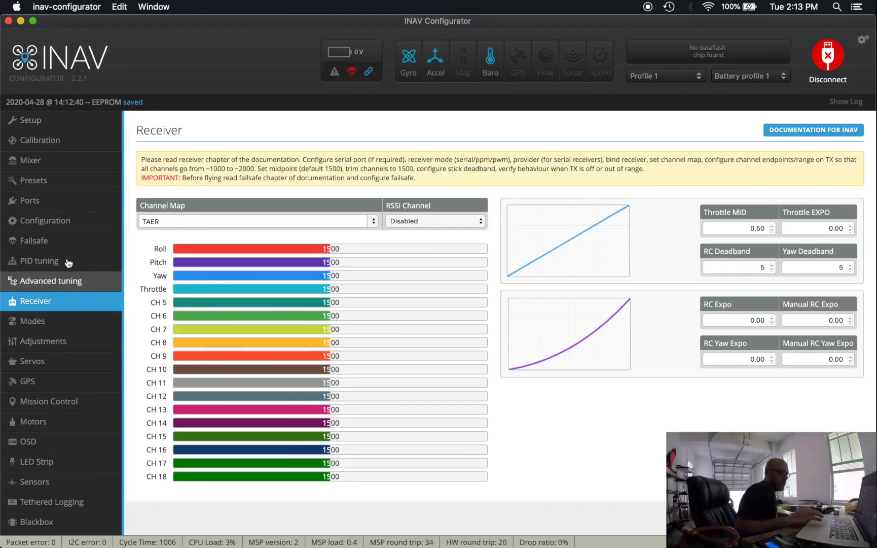
Step: Set the serial receiver provider to TBS Crossfire in the flight controller configuration
{"action": "left_click", "coordinate": [43, 223]}
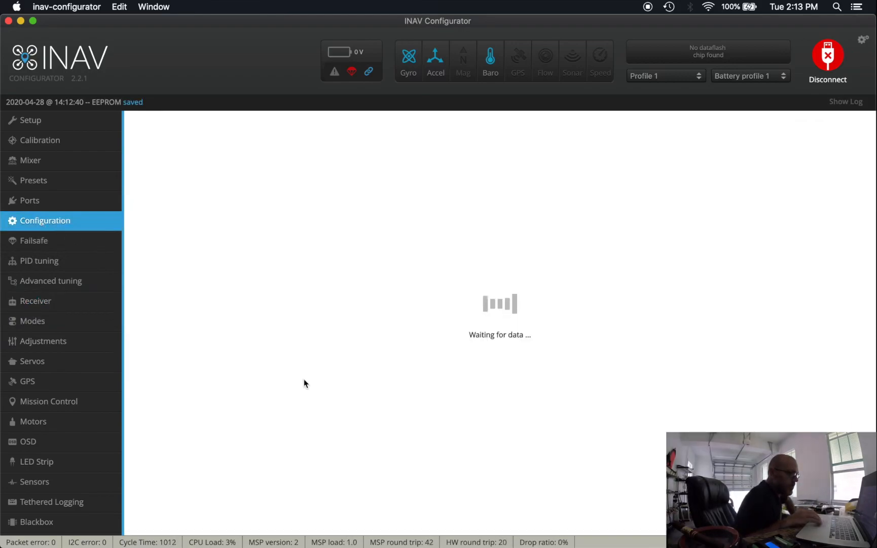
{"action": "scroll", "coordinate": [294, 375], "scroll_direction": "down", "scroll_amount": 5}
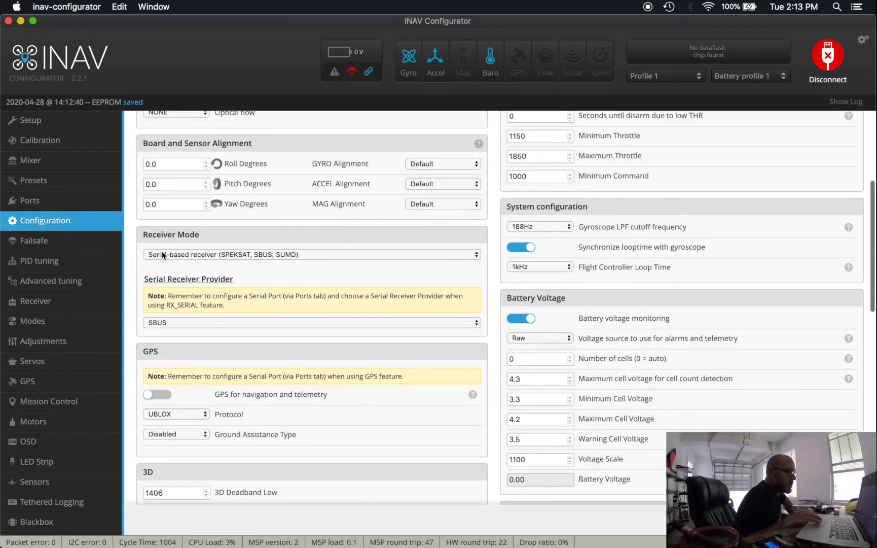
{"action": "left_click", "coordinate": [198, 326]}
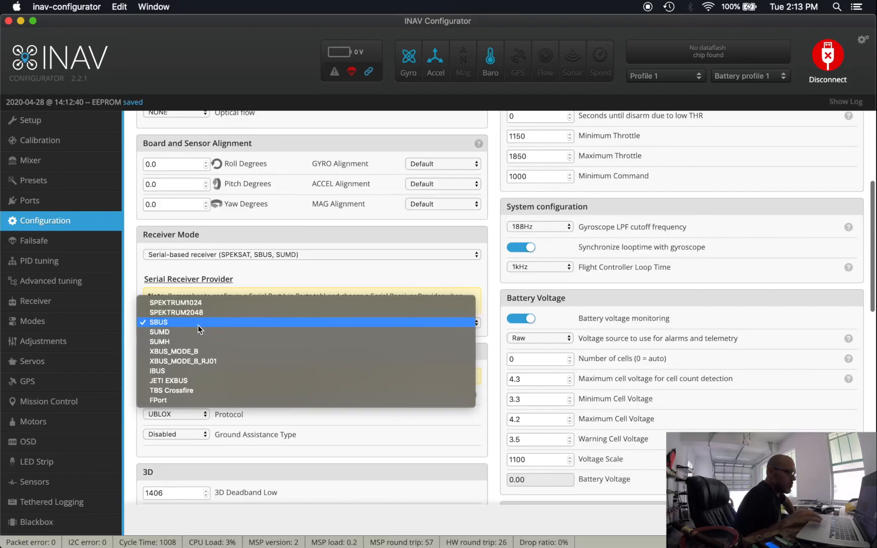
{"action": "left_click", "coordinate": [185, 389]}
Step: Enable GPS for navigation and telemetry with the ground assistance type Autodetect, and save the configuration
{"action": "left_click", "coordinate": [153, 395]}
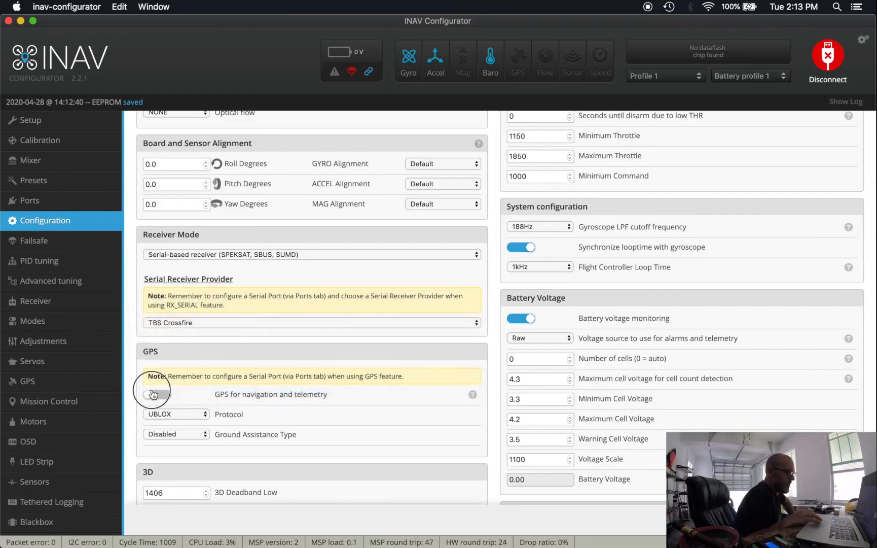
{"action": "left_click", "coordinate": [173, 434]}
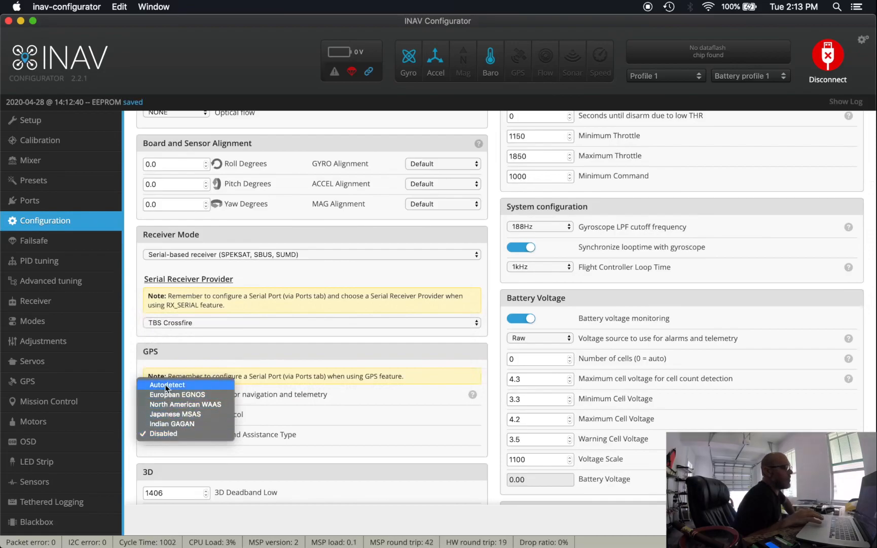
{"action": "left_click", "coordinate": [164, 384]}
{"action": "left_click", "coordinate": [191, 434]}
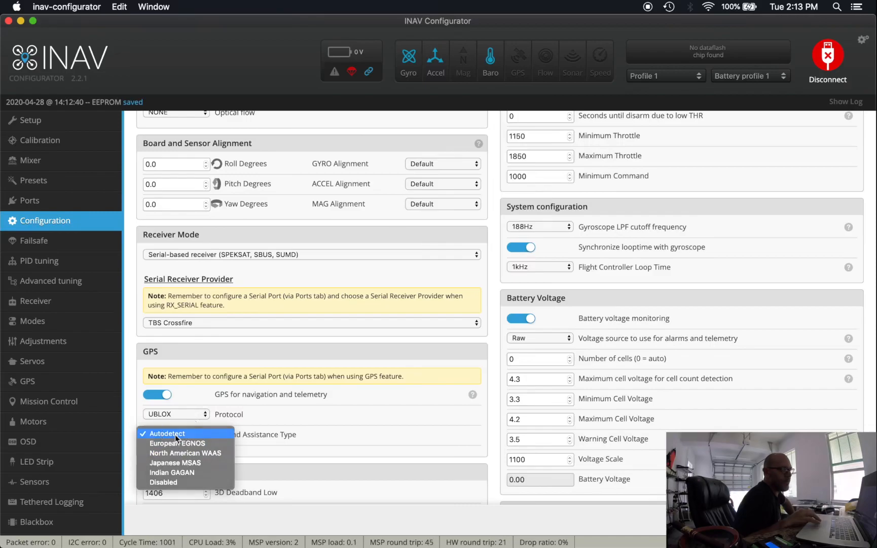
{"action": "left_click", "coordinate": [175, 434]}
{"action": "left_click", "coordinate": [831, 519]}
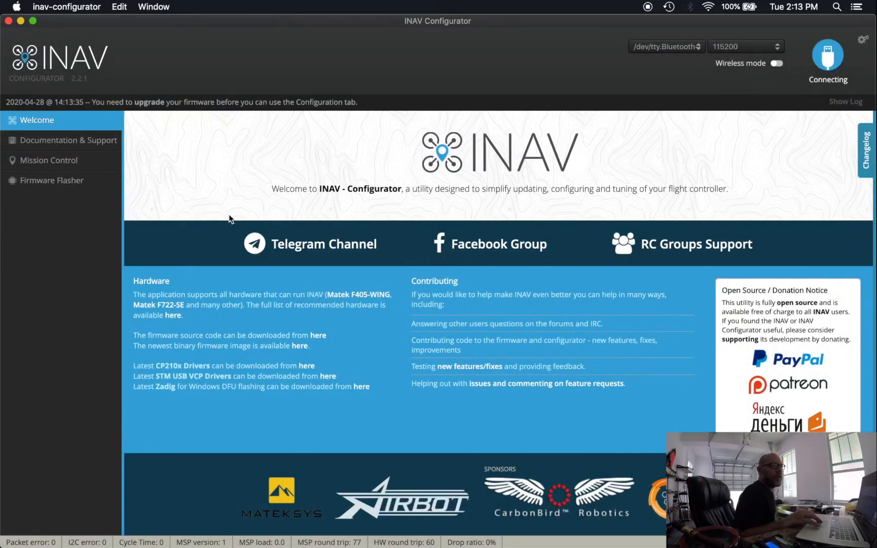
Step: Stop connecting over the Bluetooth port and connect to the flight controller through /dev/tty.usbmodem0x80000001
{"action": "left_click", "coordinate": [826, 65]}
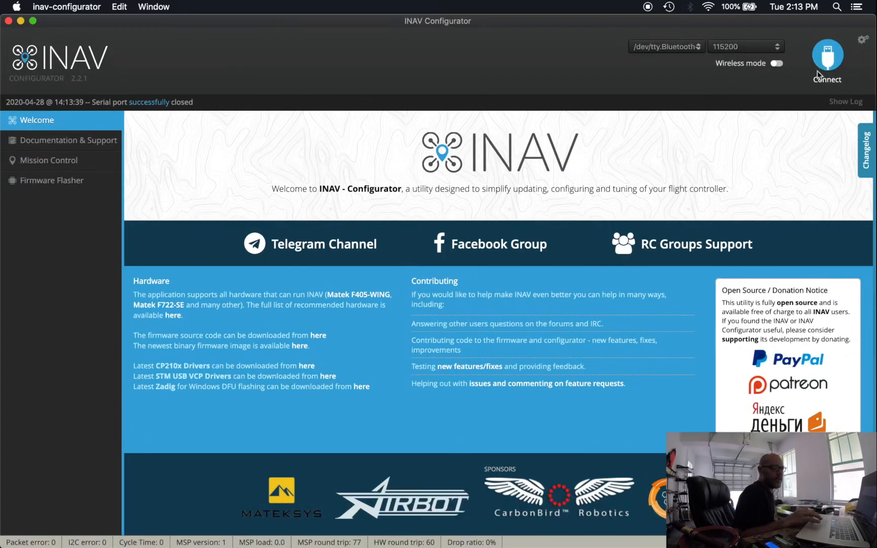
{"action": "left_click", "coordinate": [824, 59]}
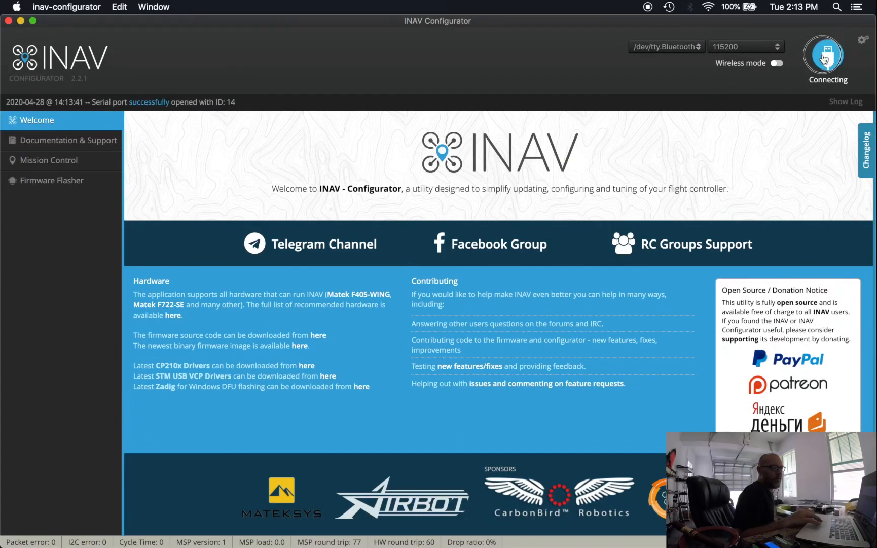
{"action": "left_click", "coordinate": [825, 59]}
{"action": "left_click", "coordinate": [666, 46]}
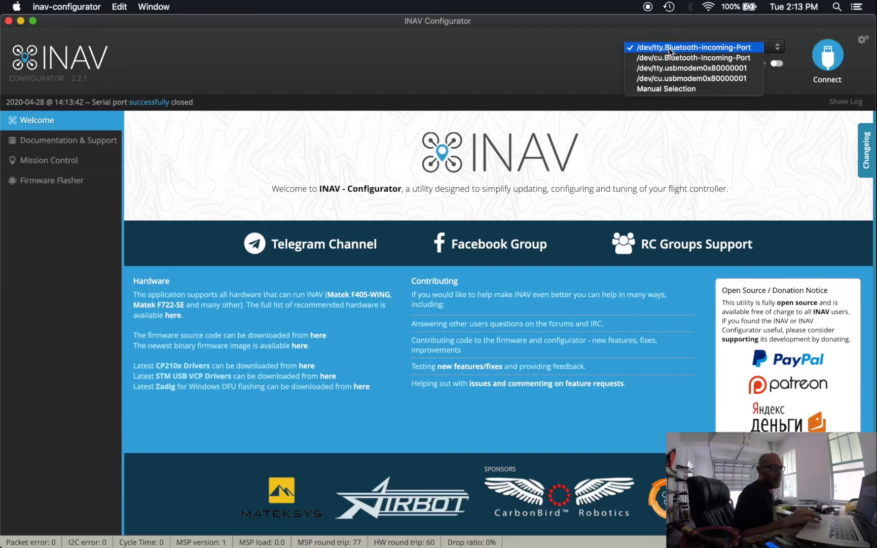
{"action": "left_click", "coordinate": [668, 68]}
{"action": "left_click", "coordinate": [828, 56]}
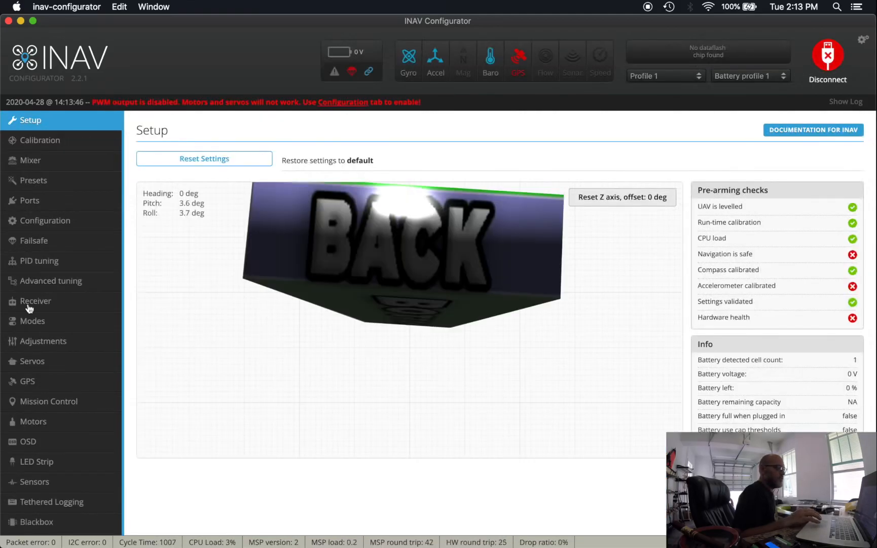
Step: Set the receiver's RSSI channel to CH12 and save the receiver settings
{"action": "left_click", "coordinate": [29, 302]}
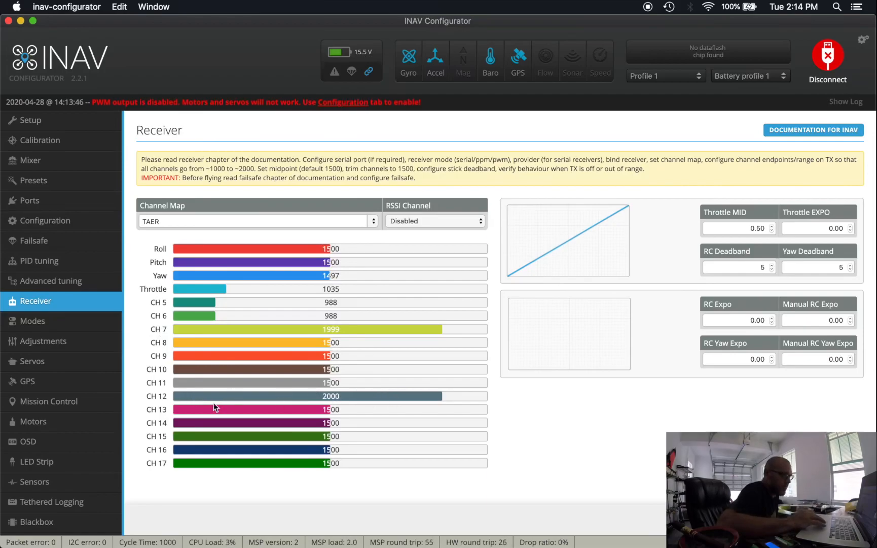
{"action": "left_click", "coordinate": [420, 220]}
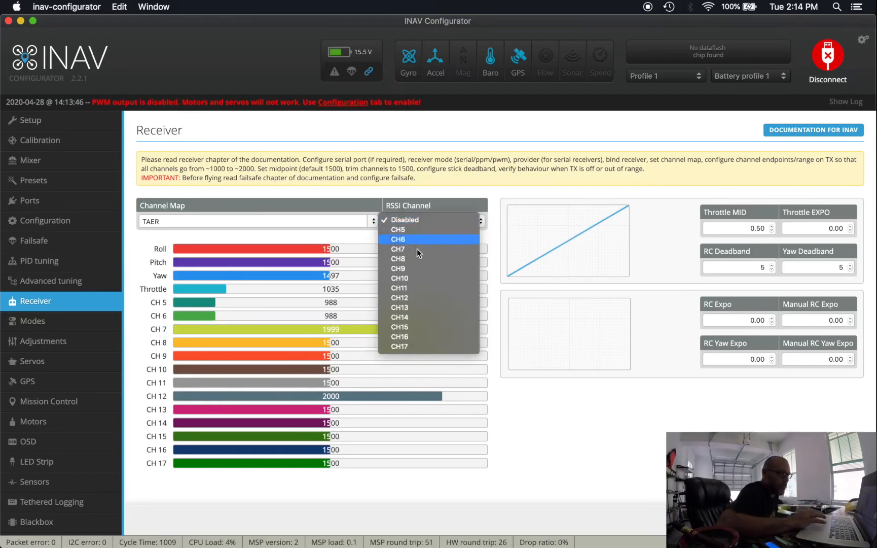
{"action": "left_click", "coordinate": [413, 299]}
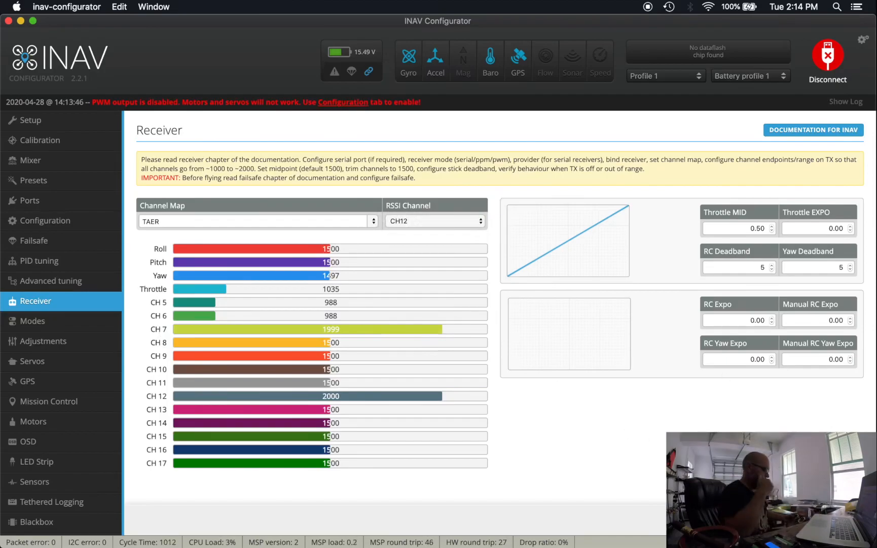
{"action": "left_click", "coordinate": [848, 518]}
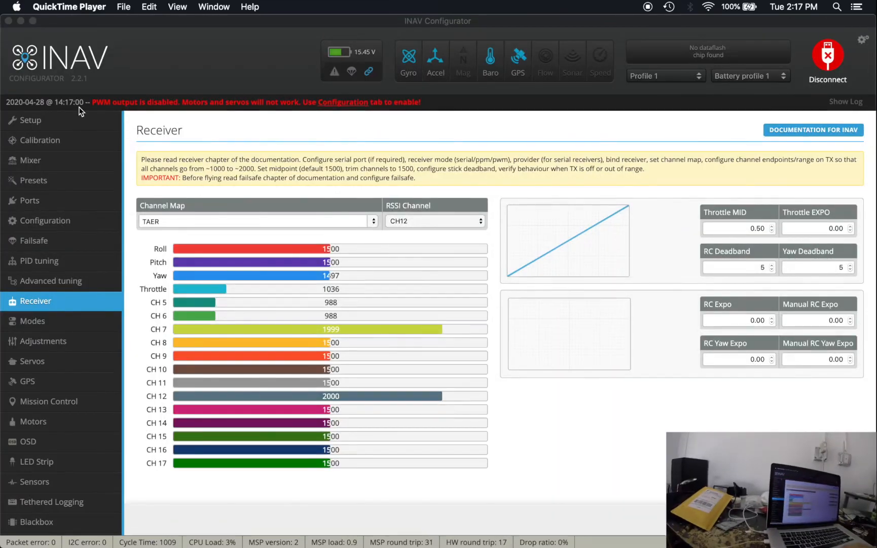
Step: Calibrate the accelerometer in all six pictured flight controller positions, from Step 1 through Step 6
{"action": "left_click", "coordinate": [53, 143]}
{"action": "left_click", "coordinate": [41, 145]}
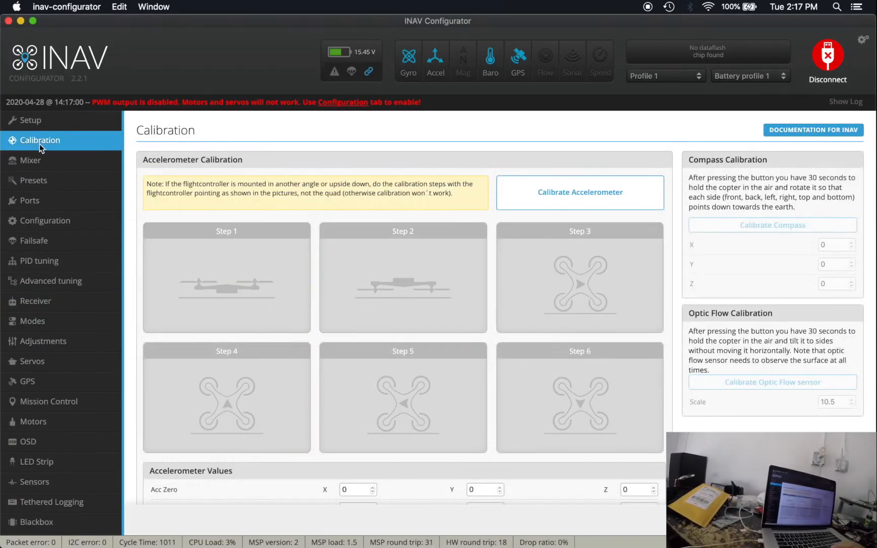
{"action": "left_click", "coordinate": [571, 196]}
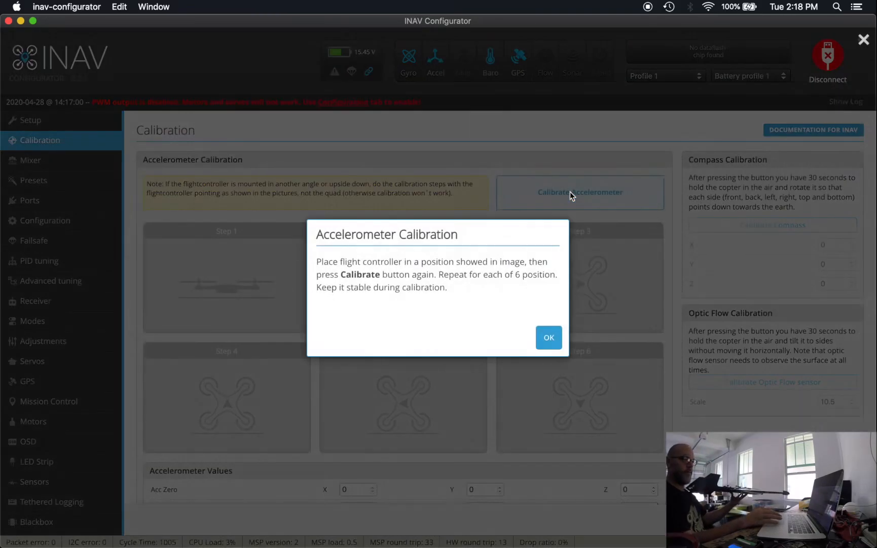
{"action": "left_click", "coordinate": [546, 337]}
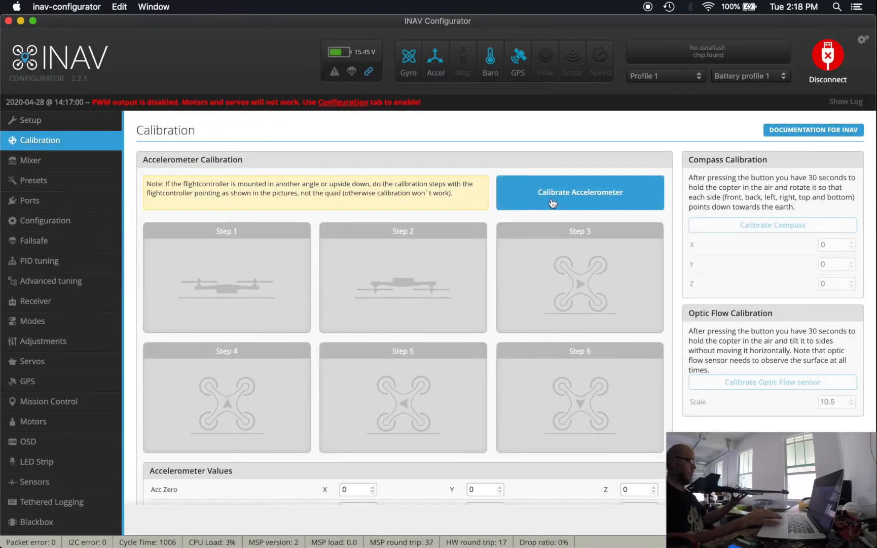
{"action": "left_click", "coordinate": [552, 203]}
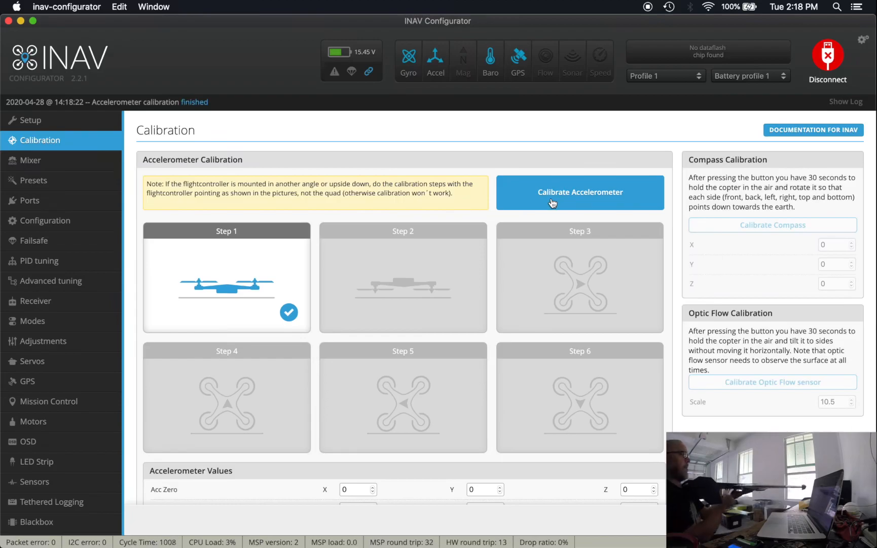
{"action": "left_click", "coordinate": [552, 202]}
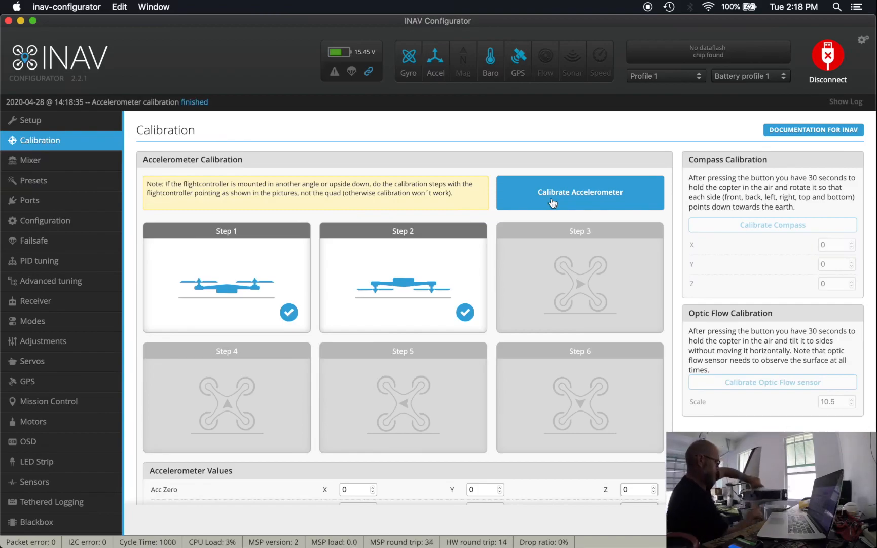
{"action": "left_click", "coordinate": [552, 201]}
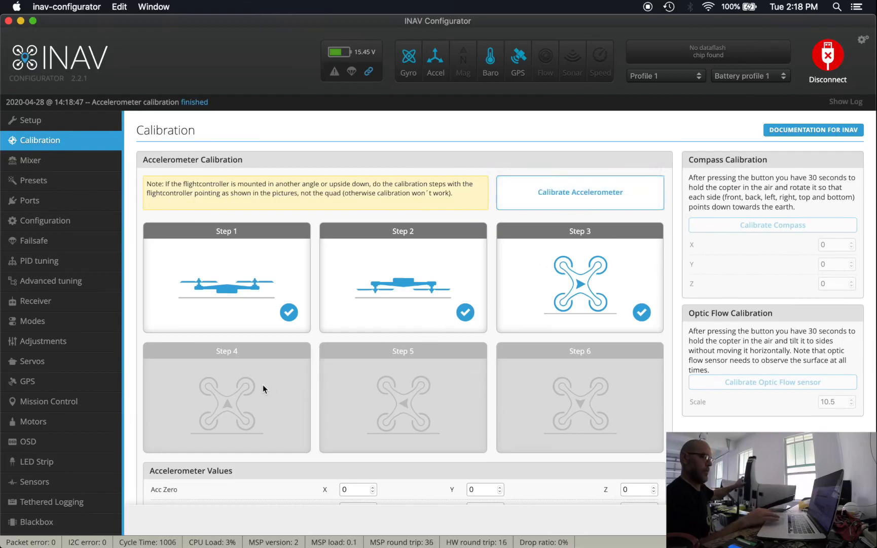
{"action": "left_click", "coordinate": [617, 191]}
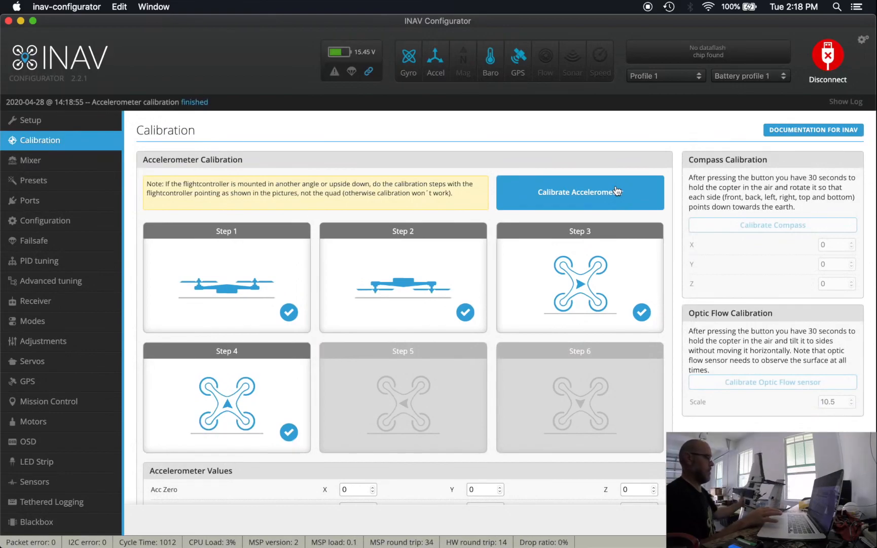
{"action": "left_click", "coordinate": [617, 190]}
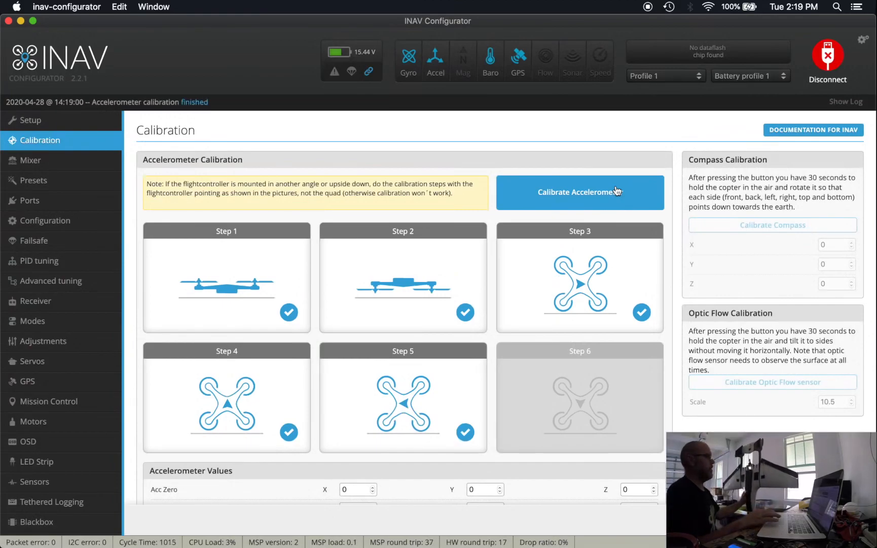
{"action": "left_click", "coordinate": [616, 191]}
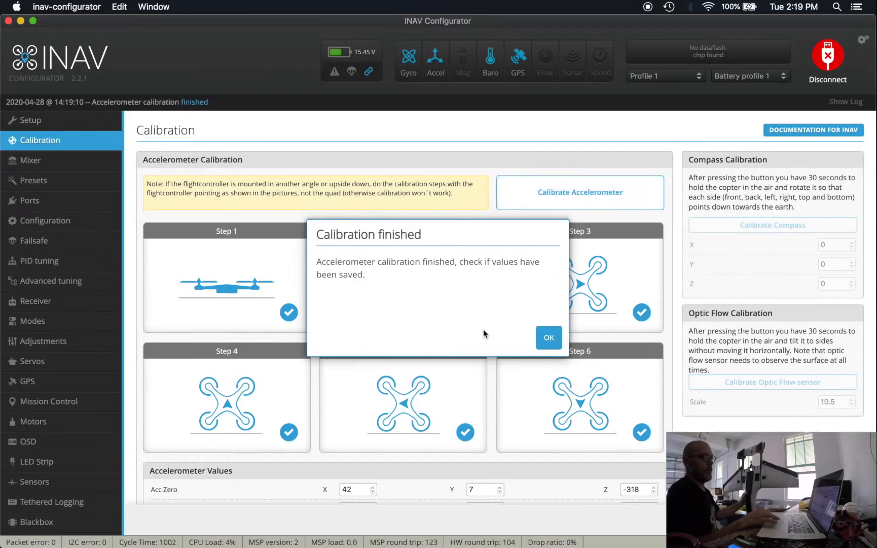
{"action": "left_click", "coordinate": [549, 337]}
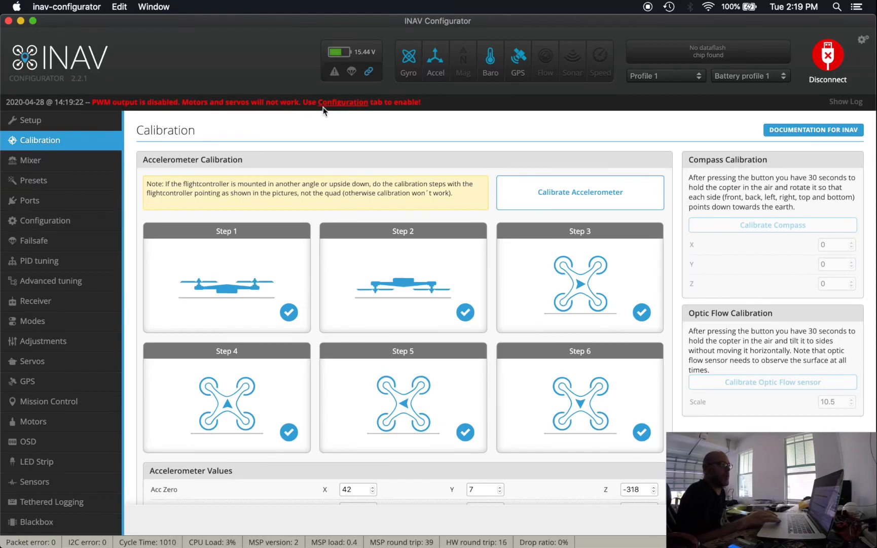
Step: Enable motor and servo output in the flight controller configuration, and save with a reboot
{"action": "left_click", "coordinate": [36, 222]}
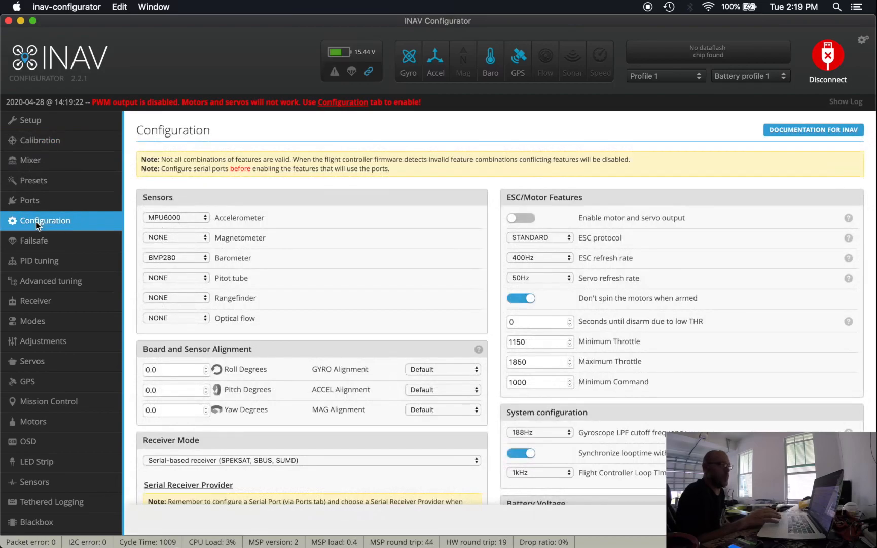
{"action": "left_click", "coordinate": [512, 219]}
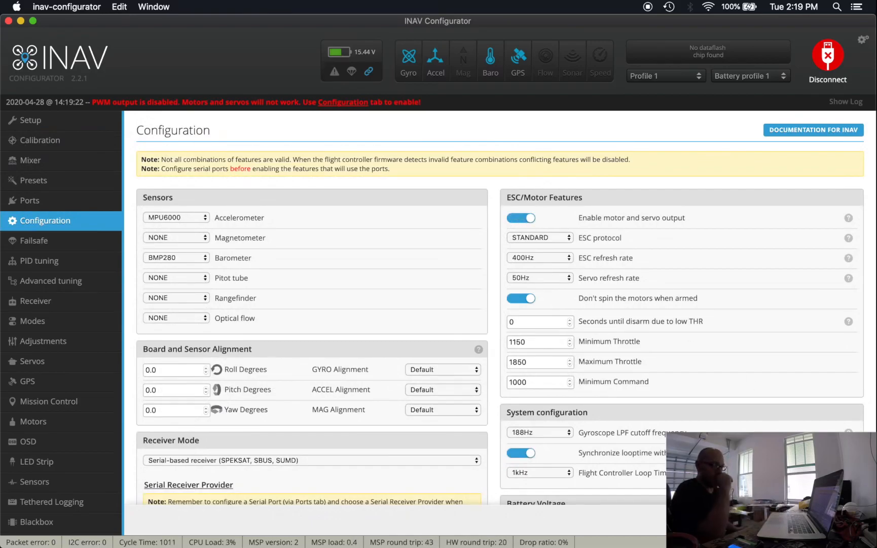
{"action": "left_click", "coordinate": [832, 520]}
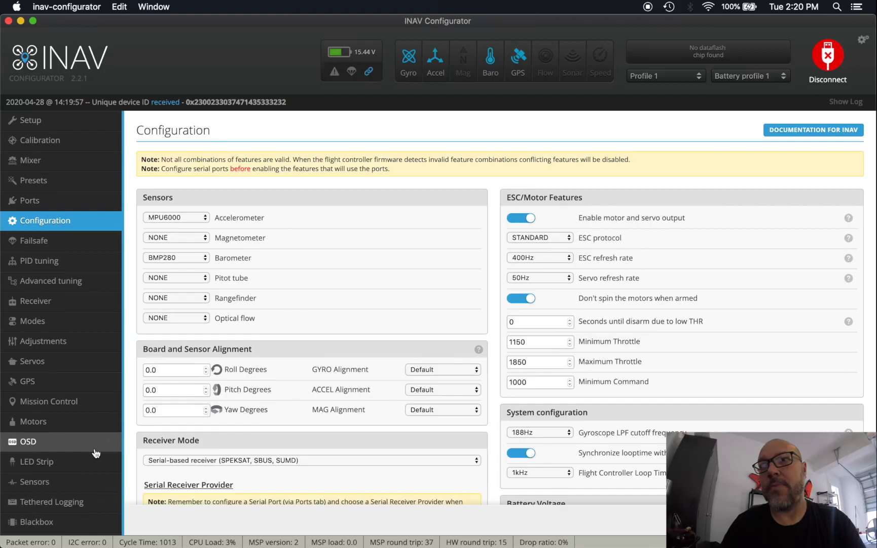
{"action": "left_click", "coordinate": [35, 316]}
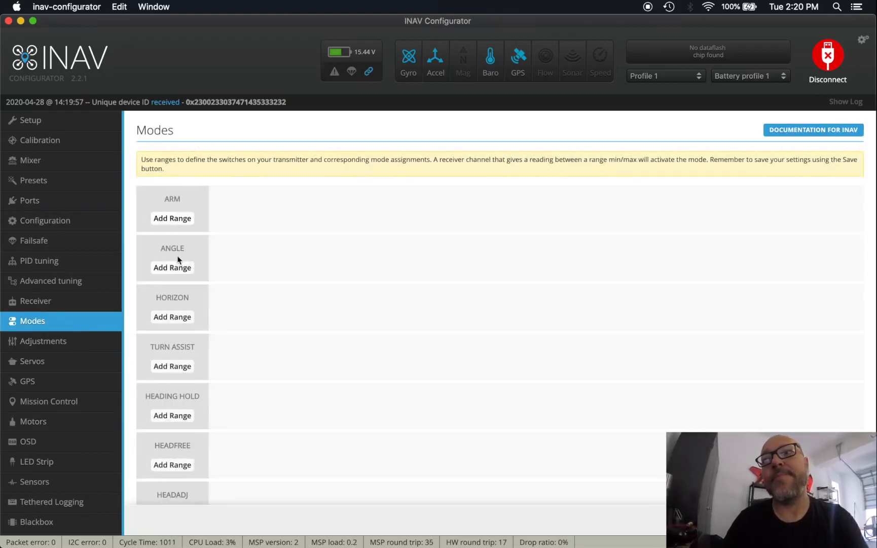
{"action": "left_click", "coordinate": [165, 322]}
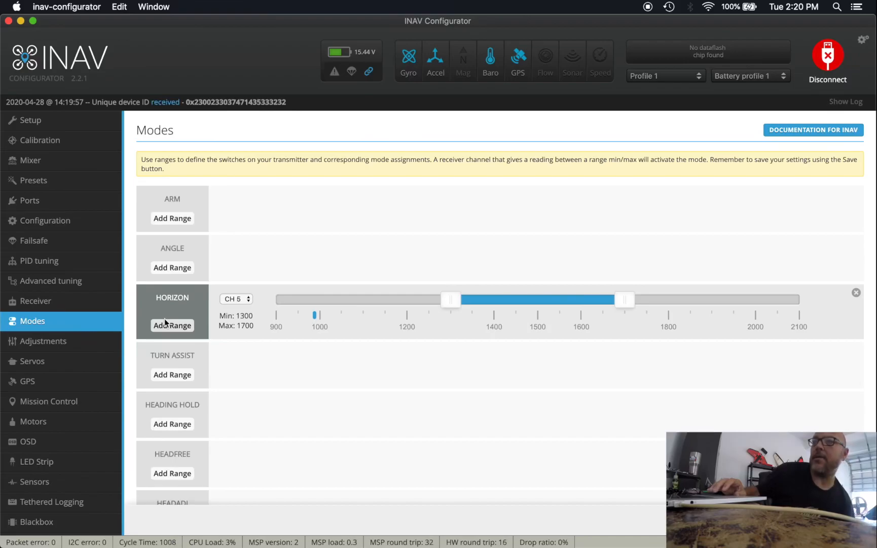
{"action": "left_click", "coordinate": [229, 300]}
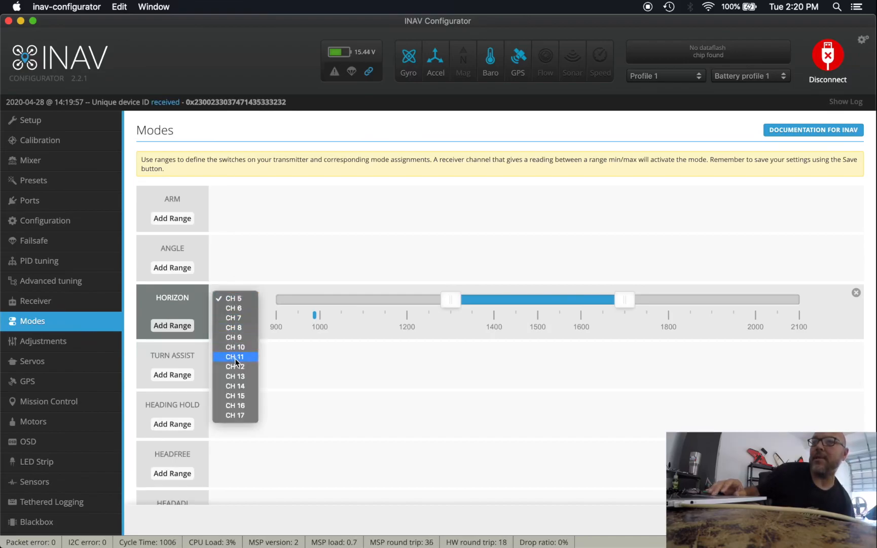
{"action": "left_click", "coordinate": [234, 337]}
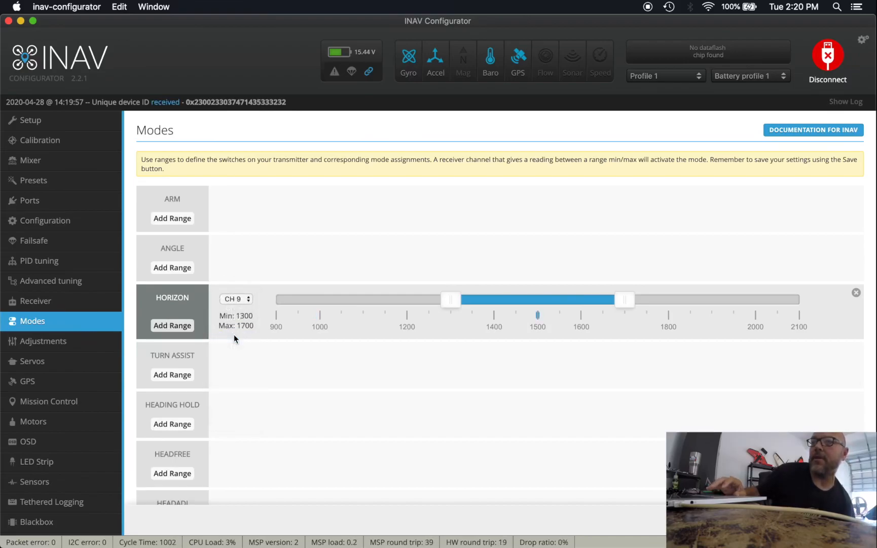
{"action": "left_click", "coordinate": [175, 326]}
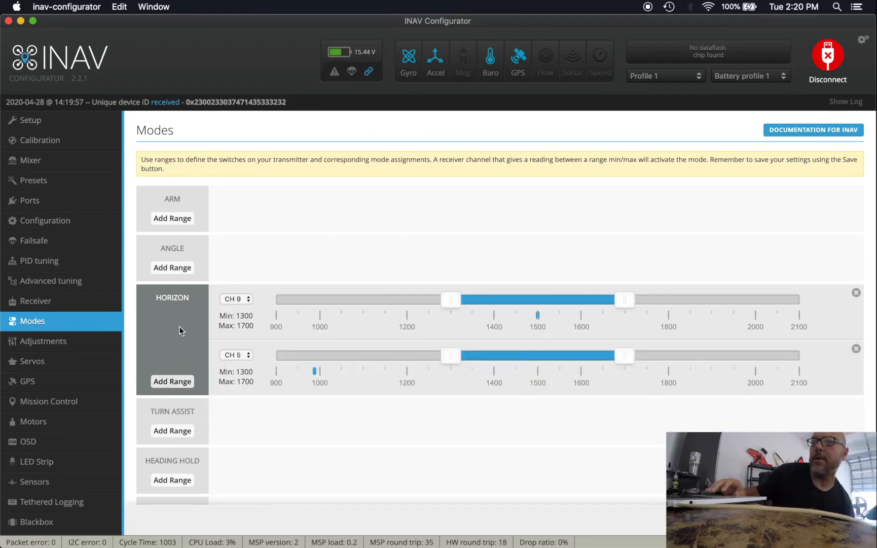
{"action": "left_click", "coordinate": [856, 348]}
{"action": "left_click", "coordinate": [857, 293]}
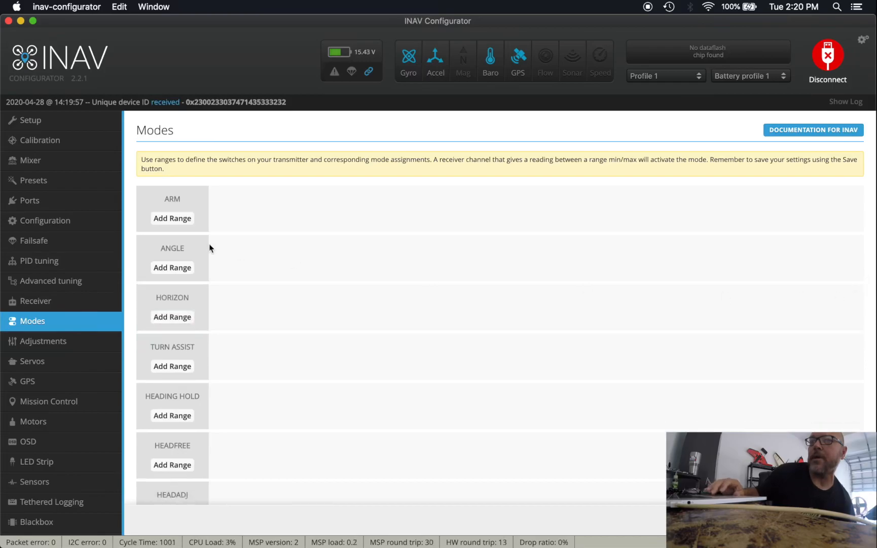
Step: Add a HORIZON mode range on CH 7 from 900 to 1200 and save the modes
{"action": "left_click", "coordinate": [74, 304]}
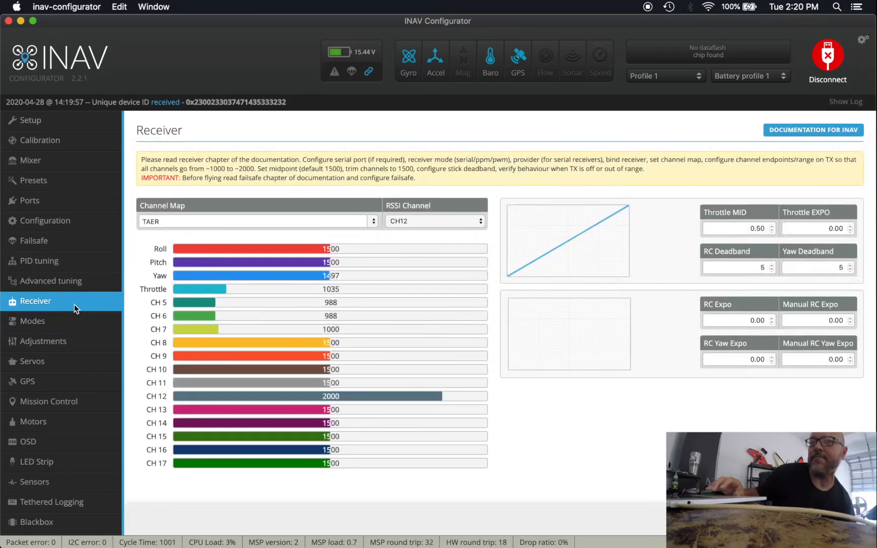
{"action": "left_click", "coordinate": [42, 321]}
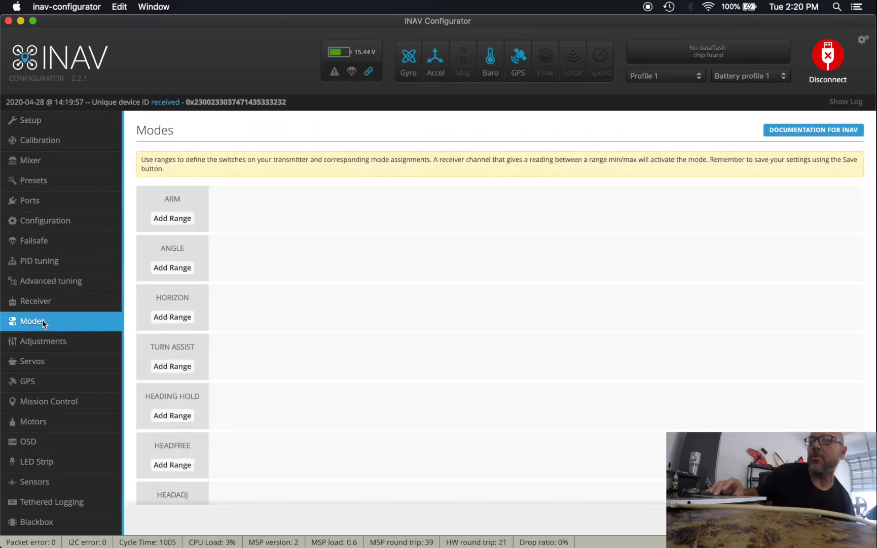
{"action": "left_click", "coordinate": [171, 315]}
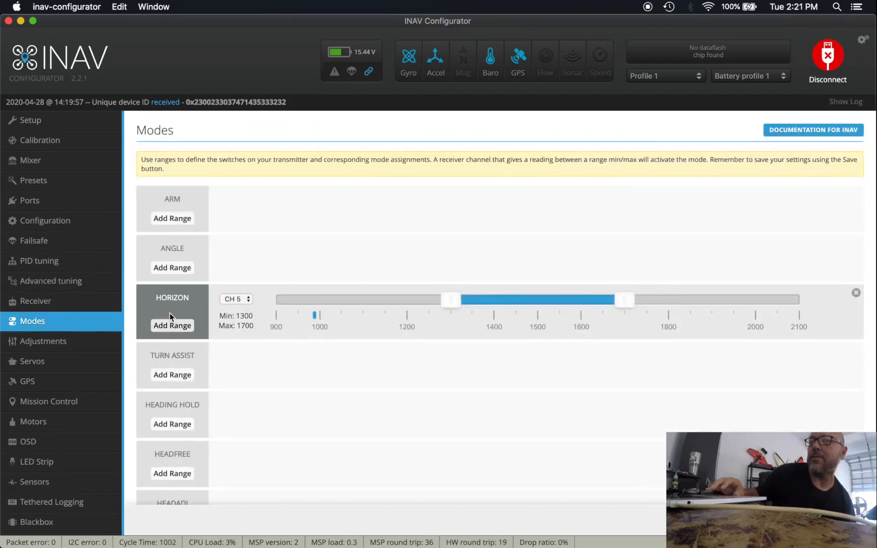
{"action": "left_click", "coordinate": [234, 300]}
{"action": "left_click", "coordinate": [234, 317]}
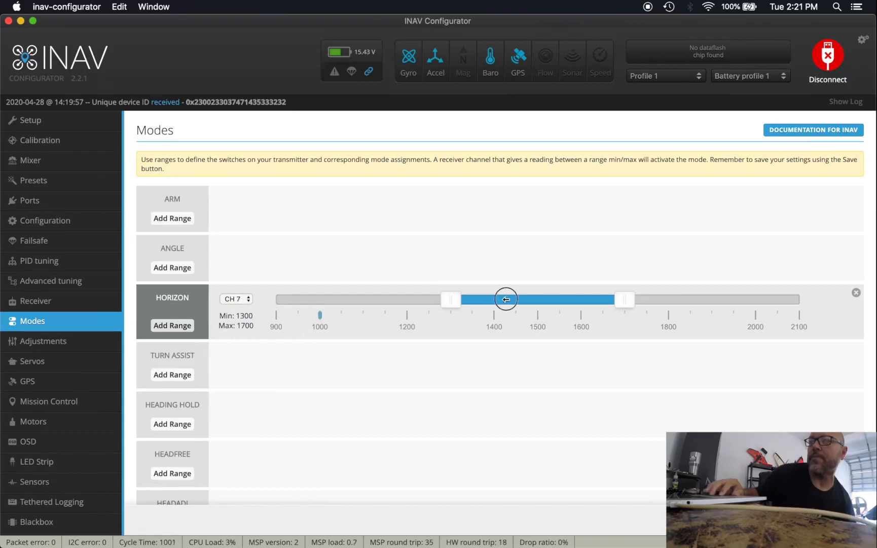
{"action": "left_click_drag", "start_coordinate": [505, 300], "coordinate": [264, 300]}
{"action": "left_click_drag", "start_coordinate": [448, 311], "coordinate": [404, 307]}
{"action": "left_click", "coordinate": [844, 519]}
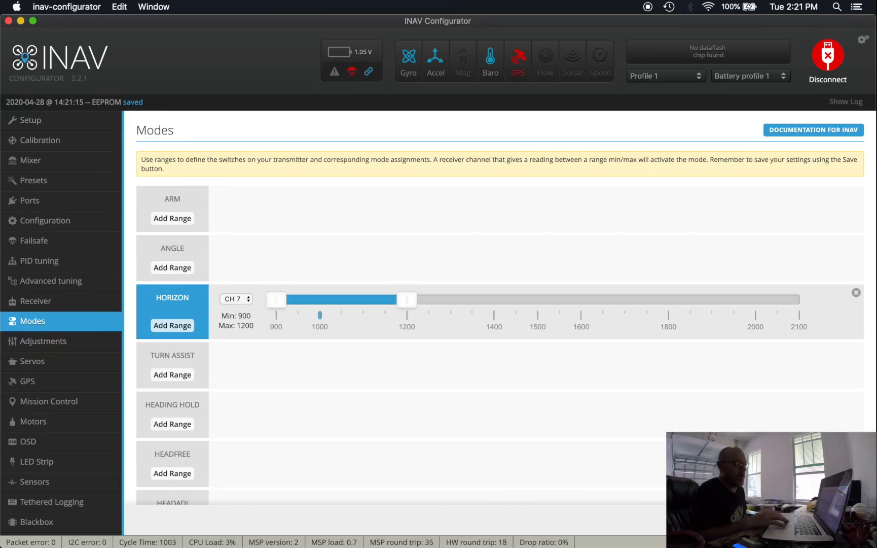
Step: Query the inclination settings on the command line with "get inclination"
{"action": "scroll", "coordinate": [43, 456], "scroll_direction": "down", "scroll_amount": 1}
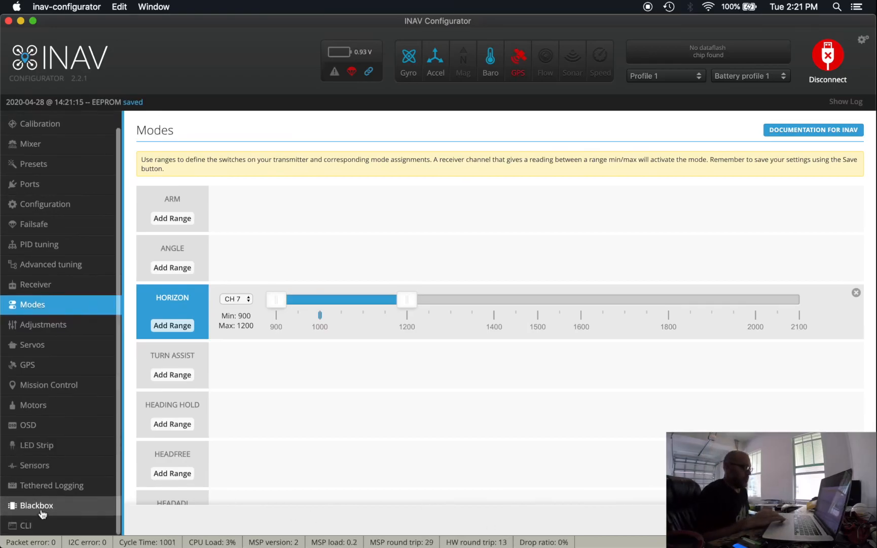
{"action": "left_click", "coordinate": [40, 525]}
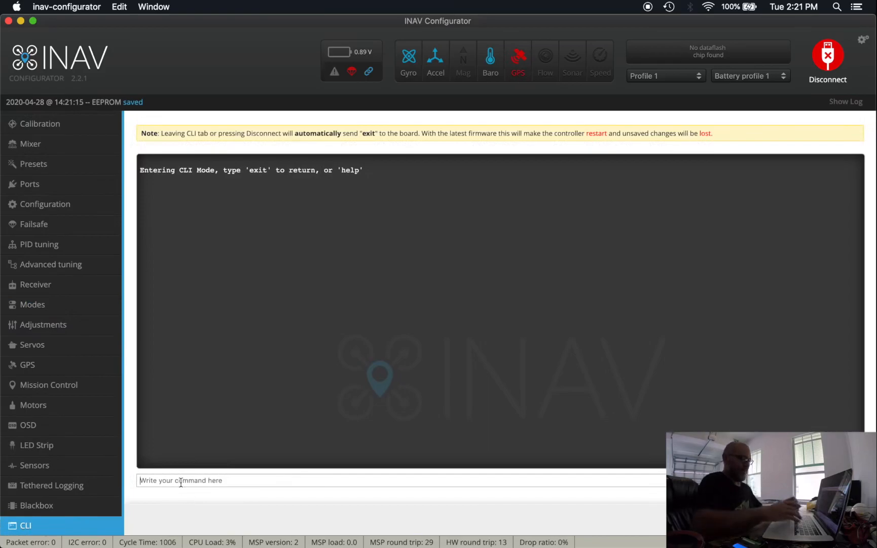
{"action": "type", "text": "get incl"}
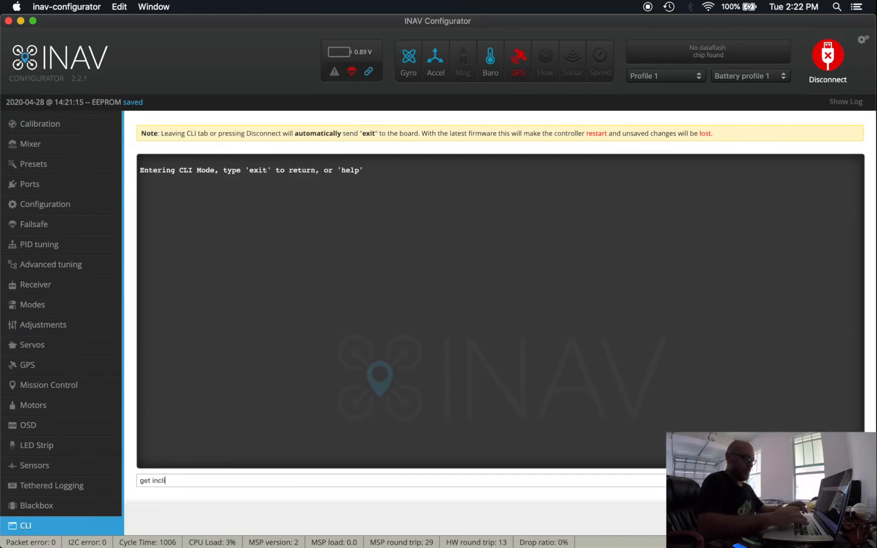
{"action": "type", "text": "ination"}
{"action": "key", "text": "Return"}
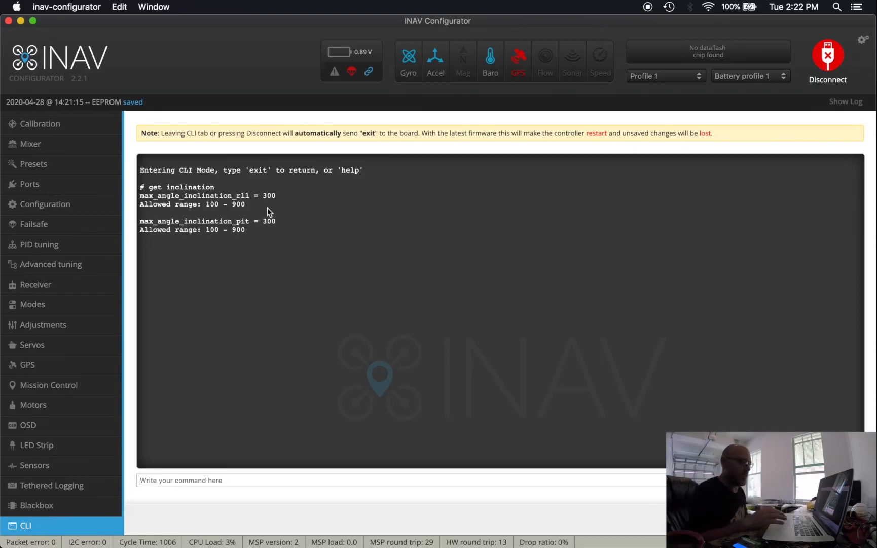
Step: Set the maximum roll angle on the command line with "set max_angle_inclination_rll = 600"
{"action": "double_click", "coordinate": [183, 195]}
{"action": "triple_click", "coordinate": [183, 195]}
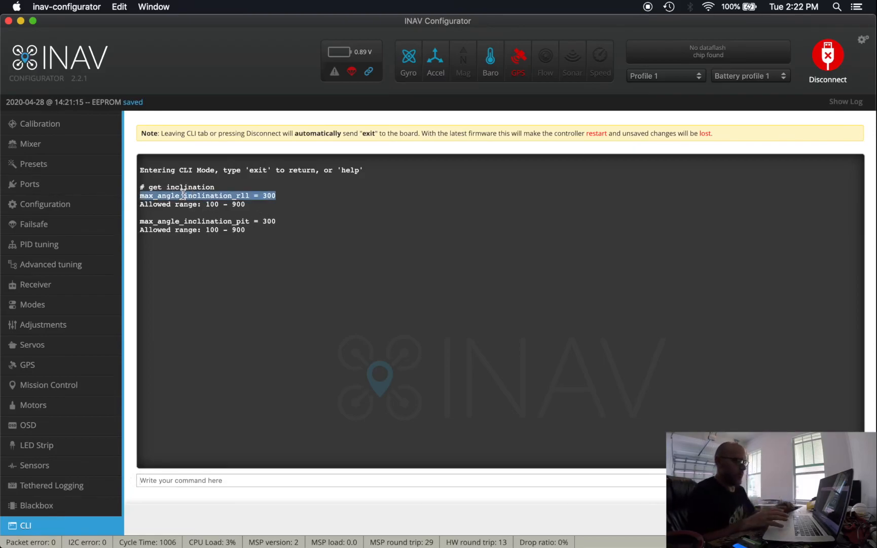
{"action": "left_click", "coordinate": [157, 479]}
{"action": "type", "text": "se"}
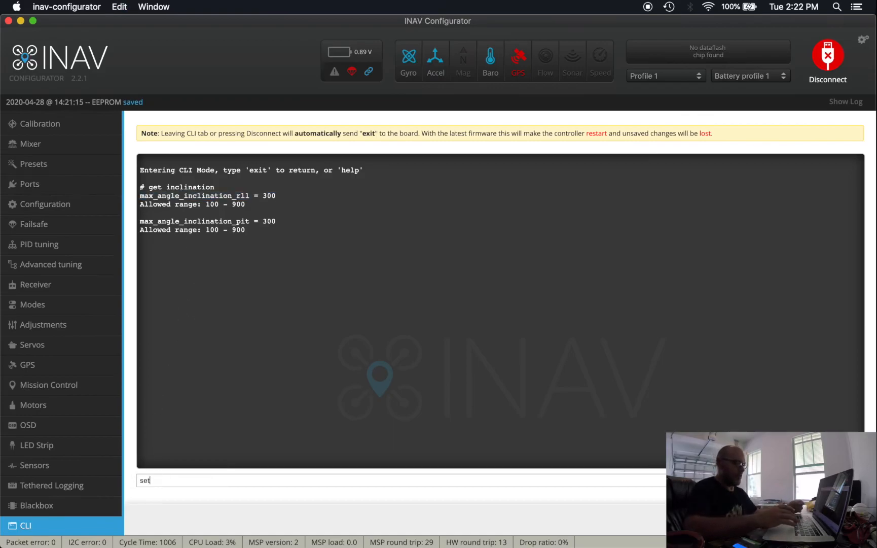
{"action": "type", "text": "t"}
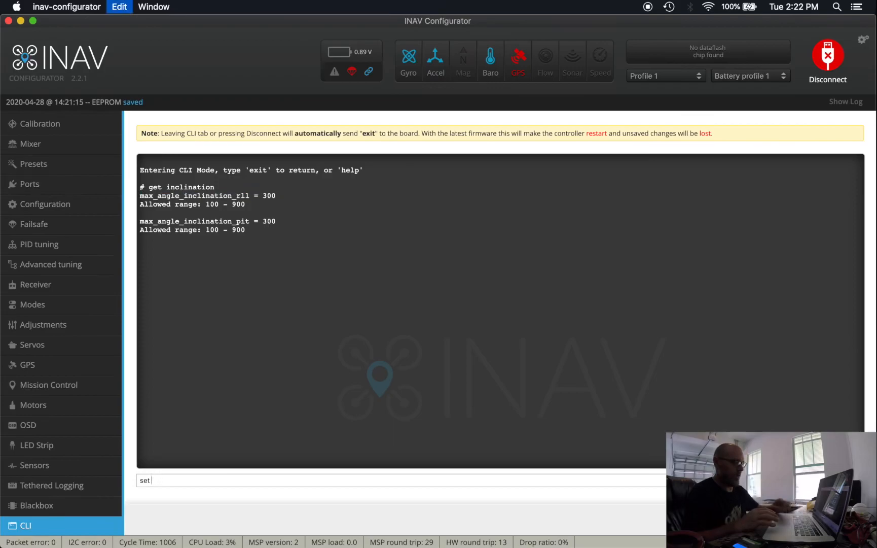
{"action": "key", "text": "BackSpace"}
{"action": "key", "text": "BackSpace"}
{"action": "key", "text": "BackSpace"}
{"action": "key", "text": "BackSpace"}
{"action": "type", "text": "set max_angle_inclination_rll = 300"}
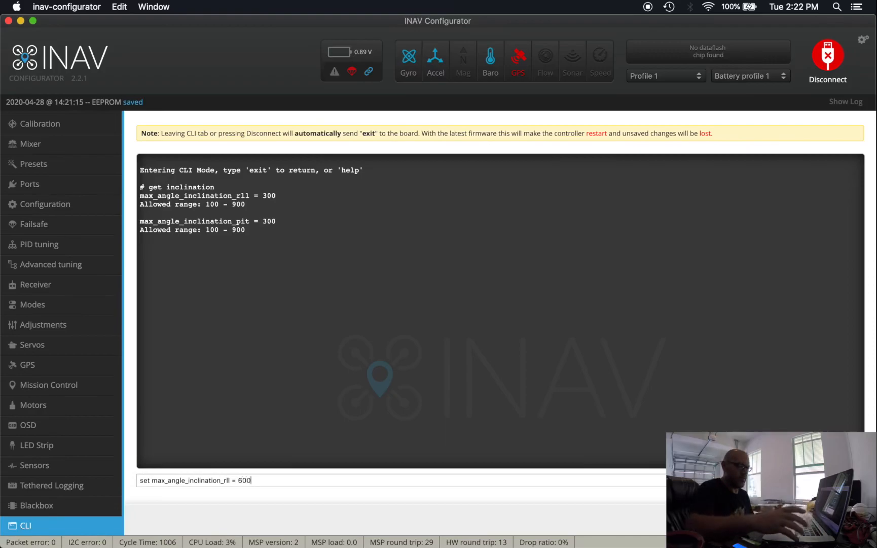
{"action": "key", "text": "Return"}
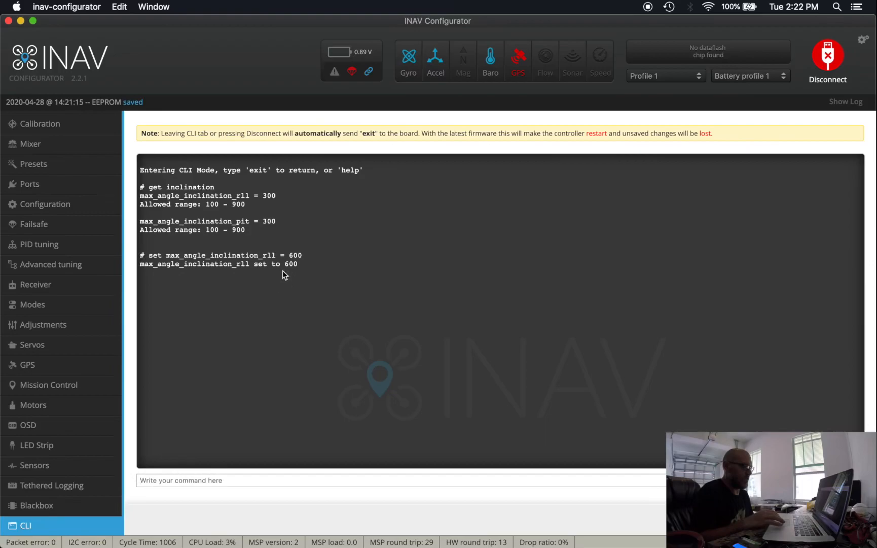
Step: Set max_angle_inclination_pit to 600 on the command line, and save the command-line changes to the flight controller
{"action": "triple_click", "coordinate": [181, 222]}
{"action": "key", "text": "super+c"}
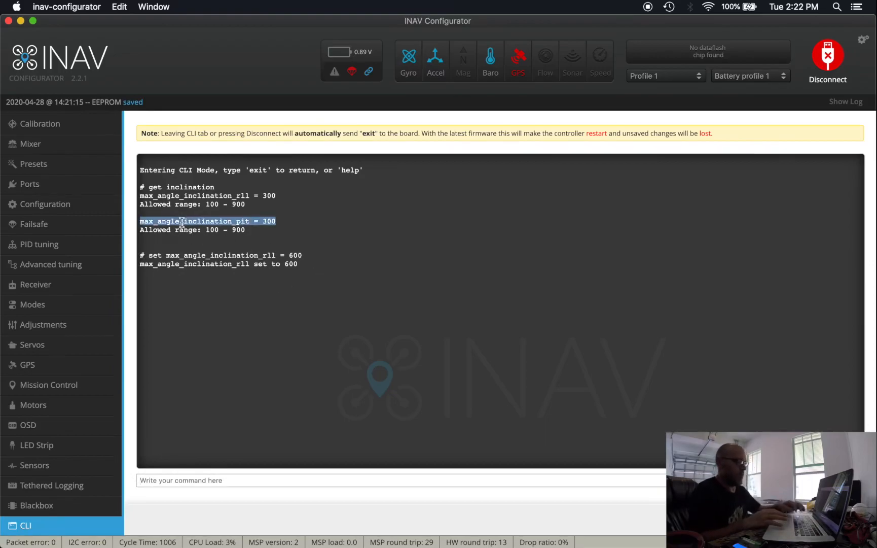
{"action": "left_click", "coordinate": [170, 479]}
{"action": "type", "text": "se"}
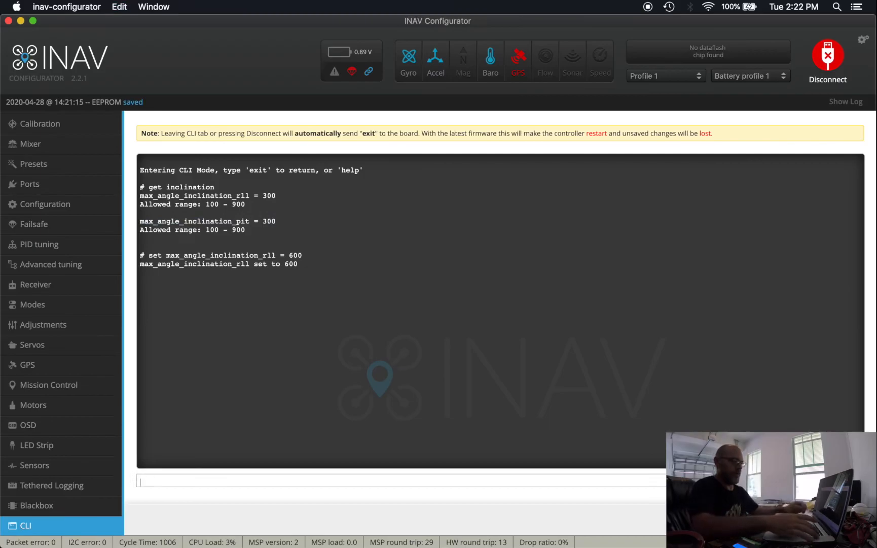
{"action": "type", "text": "set"}
{"action": "key", "text": "super+v"}
{"action": "type", "text": "600"}
{"action": "key", "text": "Return"}
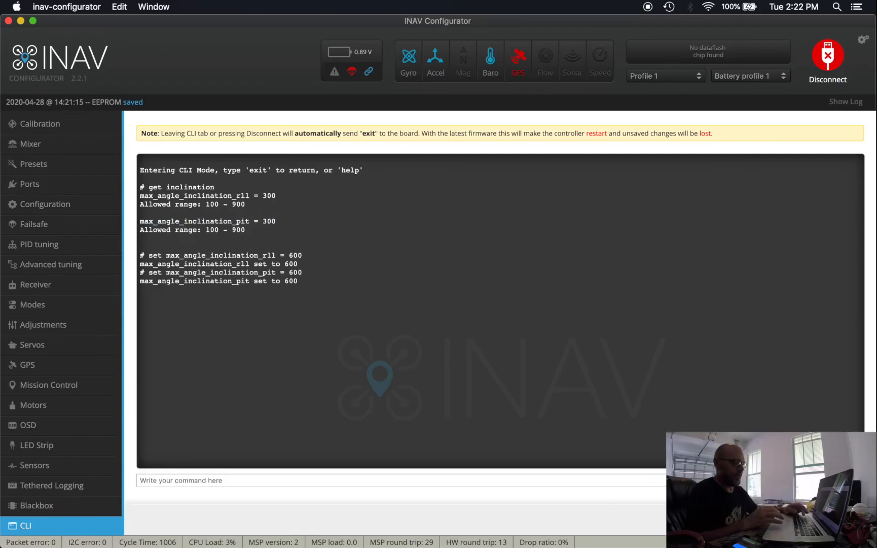
{"action": "type", "text": "save"}
{"action": "key", "text": "Return"}
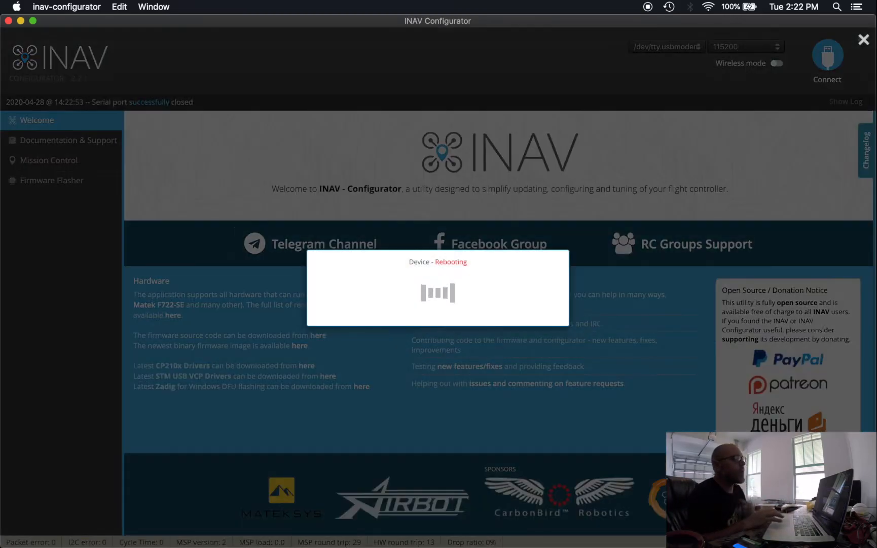